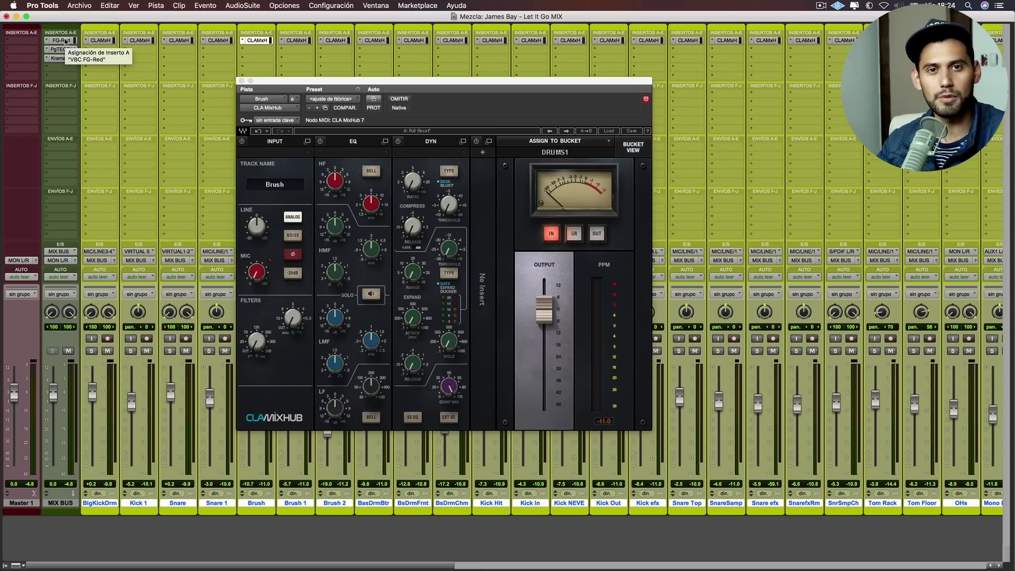
- Inspect the FG-Red, PuigTec EQP1A and Kramer Tape plug-ins inserted on the MIX BUS track
click(65, 41)
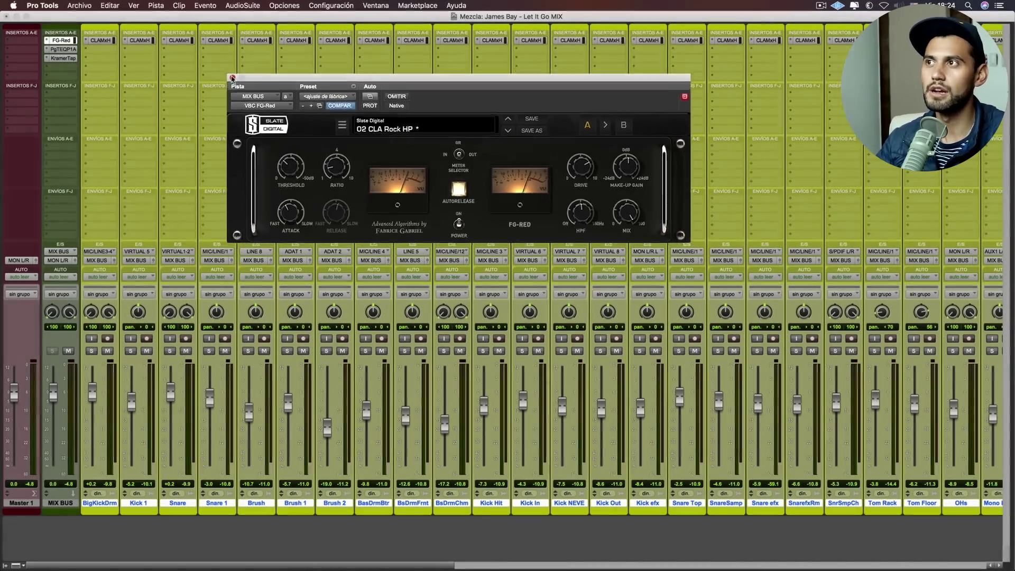
click(232, 78)
click(62, 49)
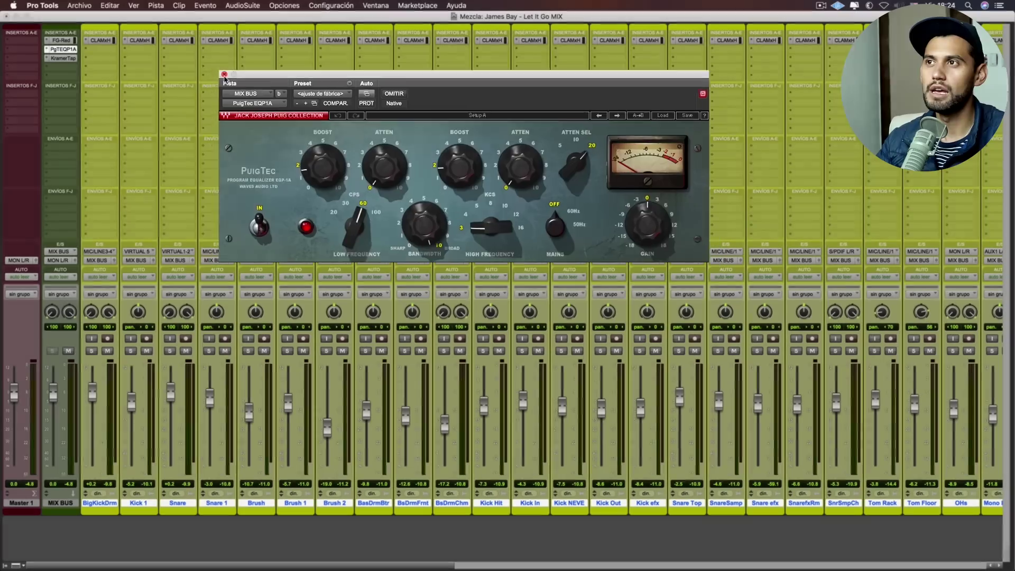
click(235, 80)
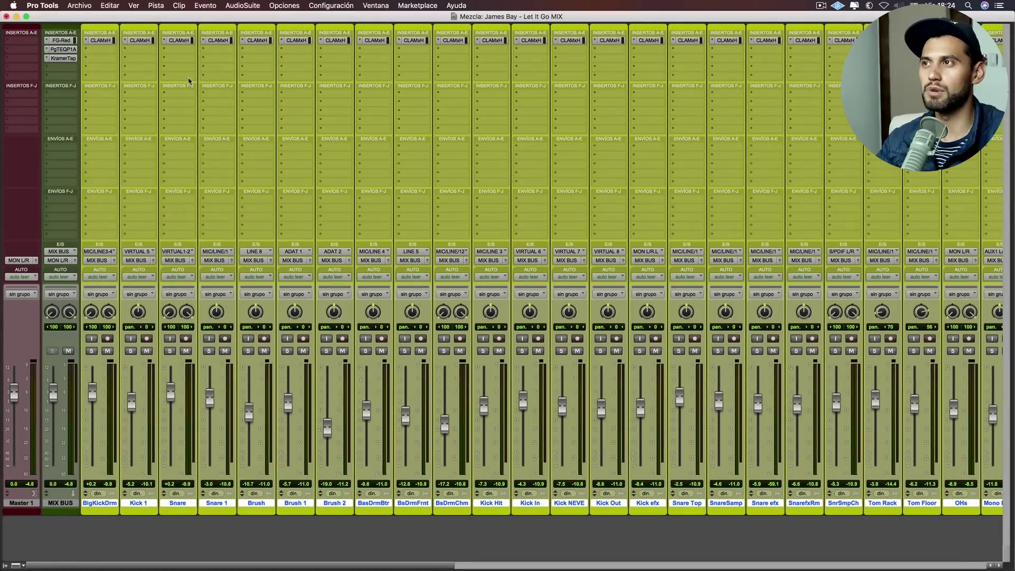
click(66, 58)
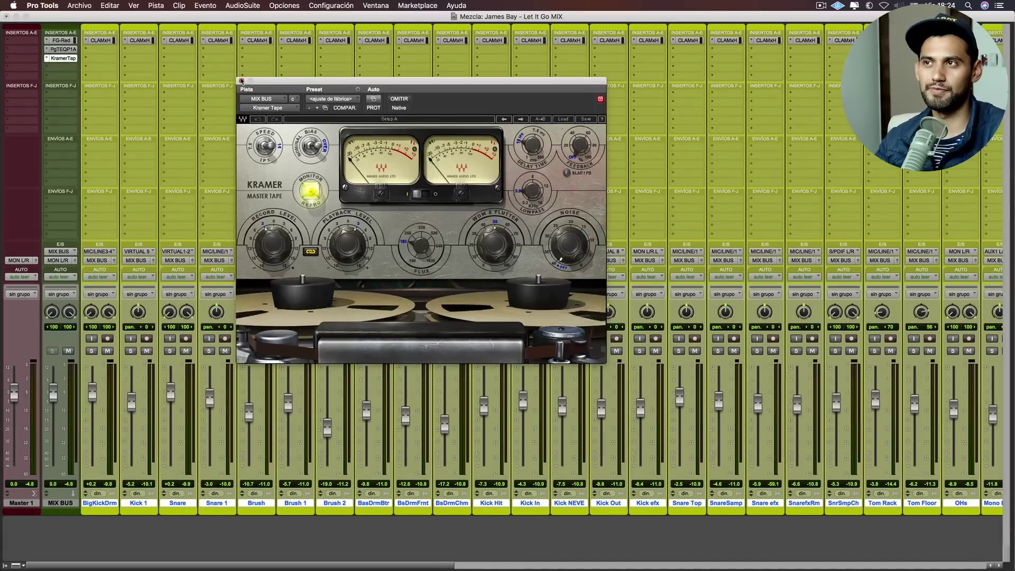
click(238, 80)
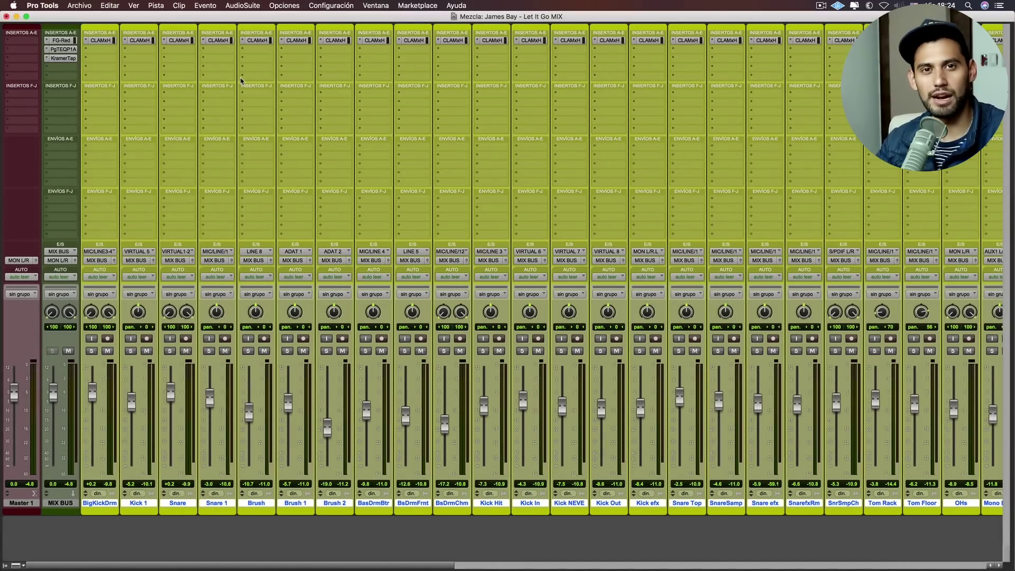
- Inspect the CLA MixHub inserts on the Big Kick Drum, Kick 1 and Snare tracks
click(101, 40)
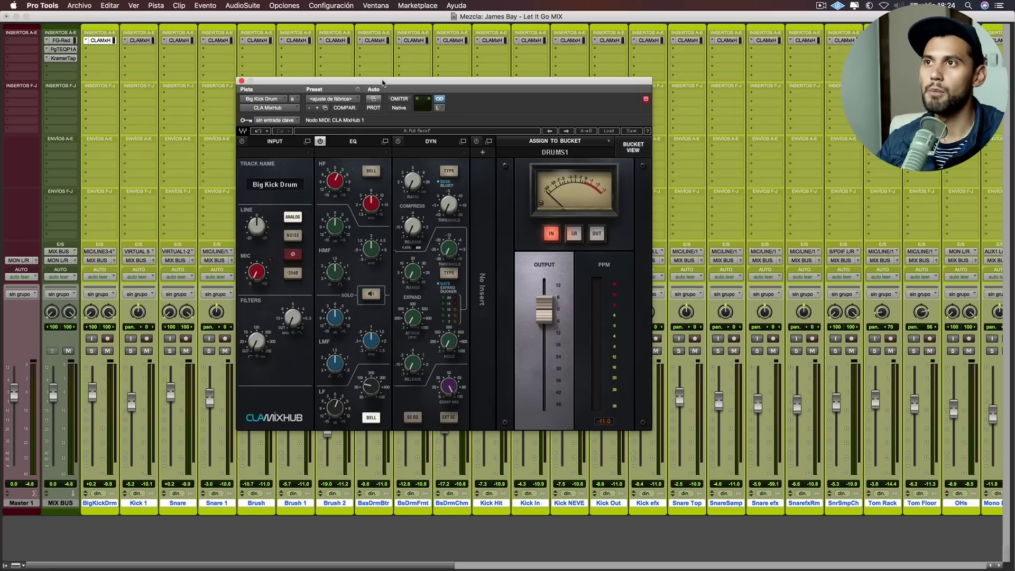
drag(384, 84, 416, 96)
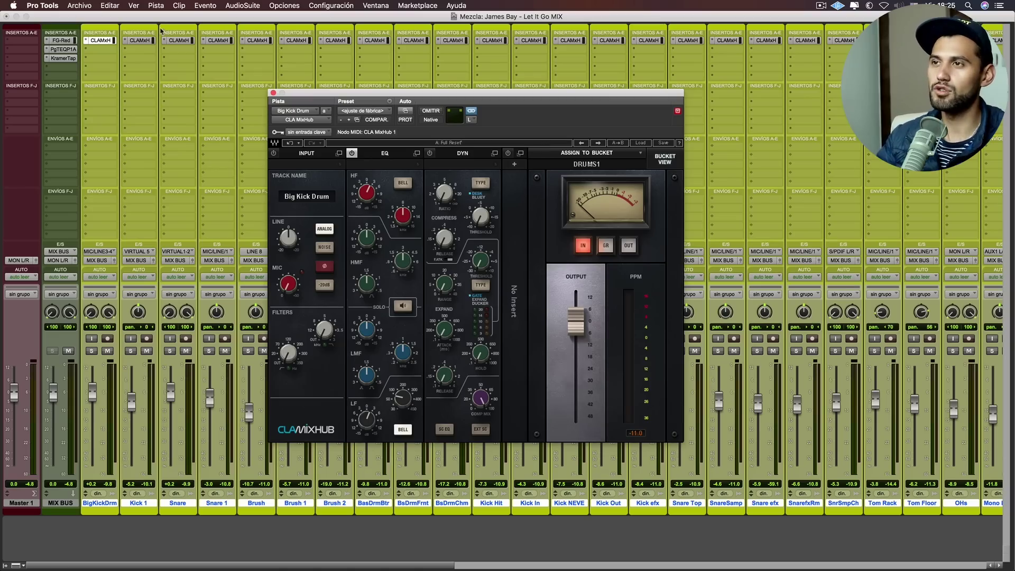
click(144, 44)
click(173, 42)
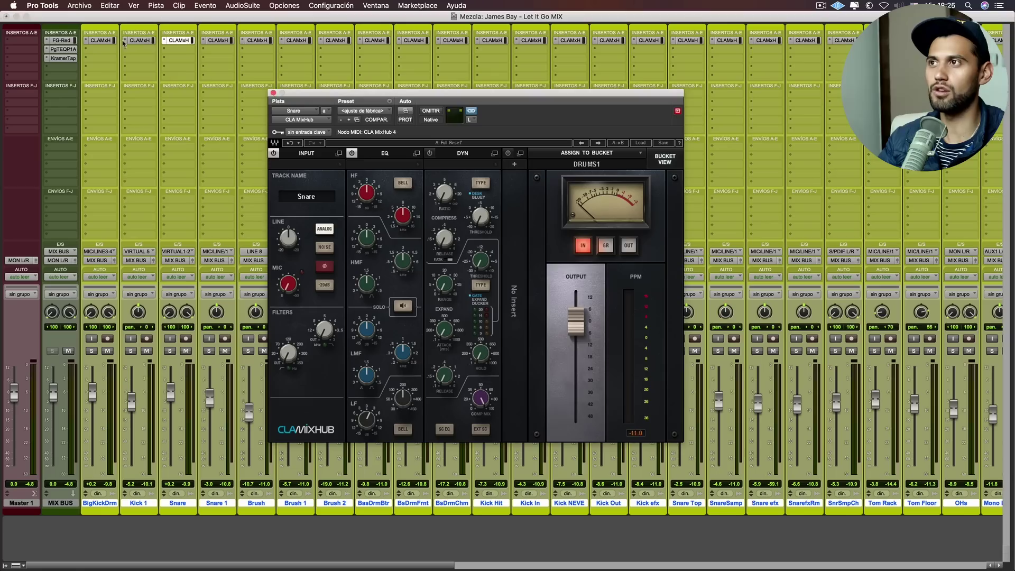
click(111, 42)
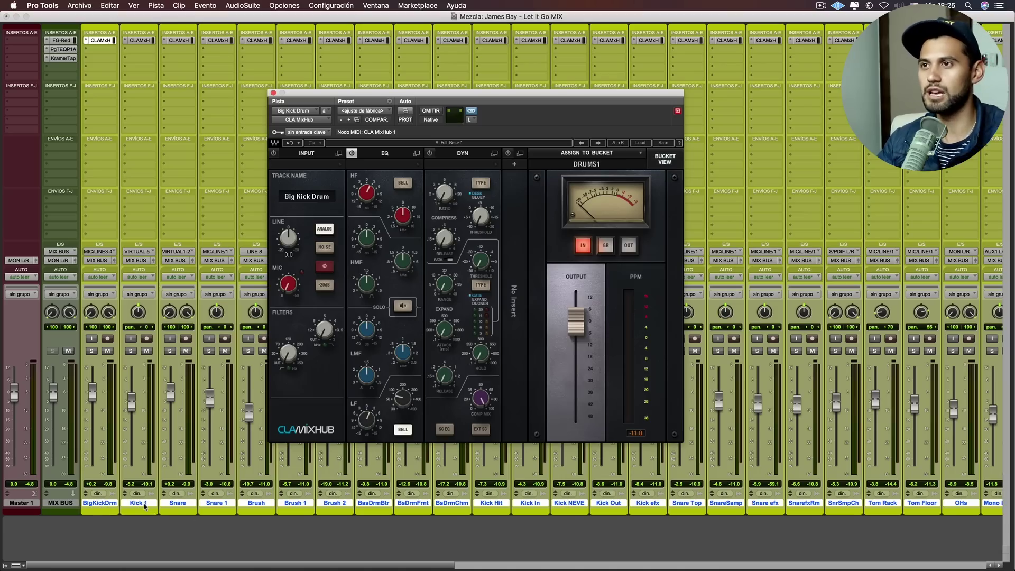
click(139, 41)
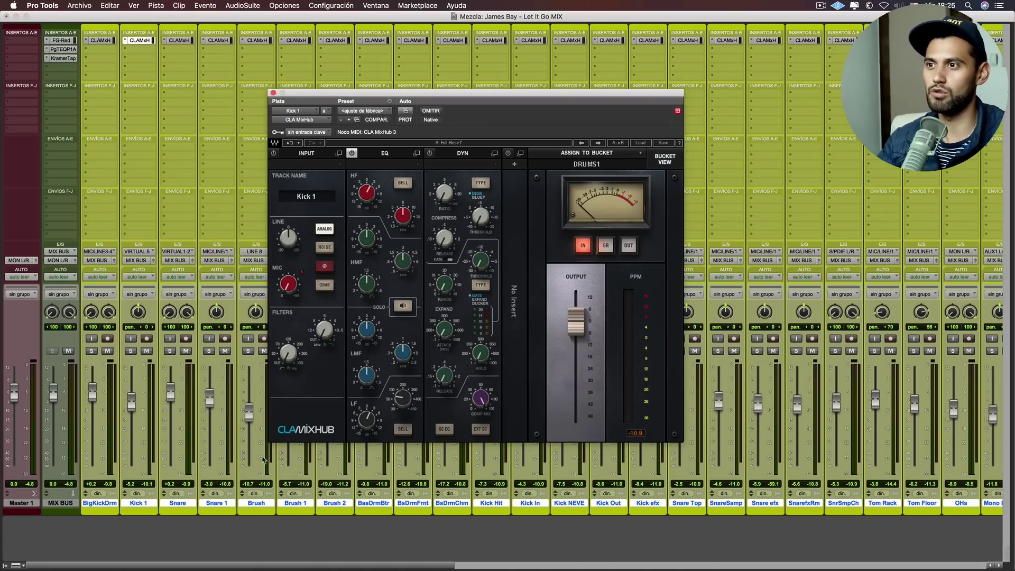
- Switch the open CLA MixHub window to the Snare 1 track through its track selector
click(310, 112)
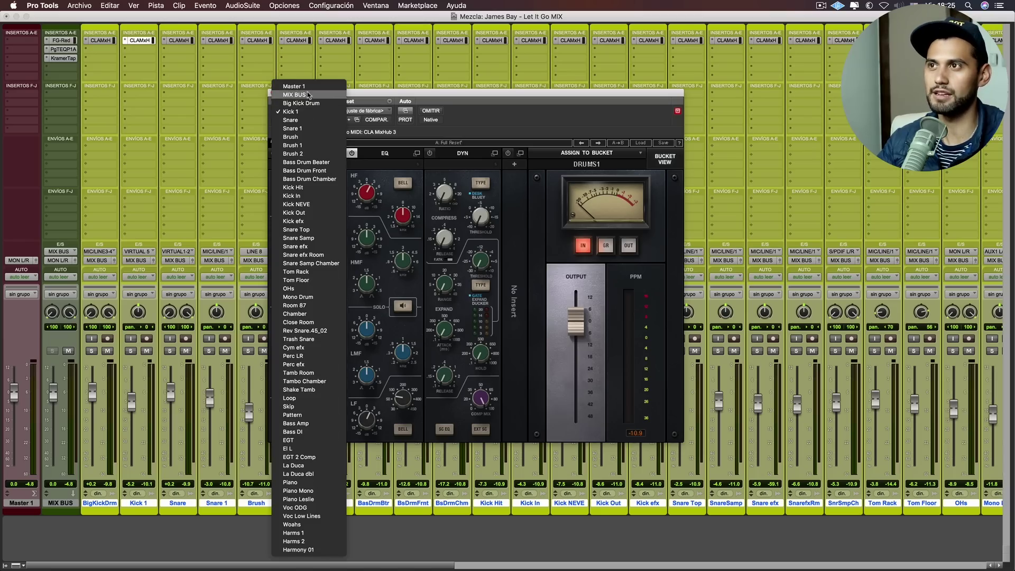
click(307, 123)
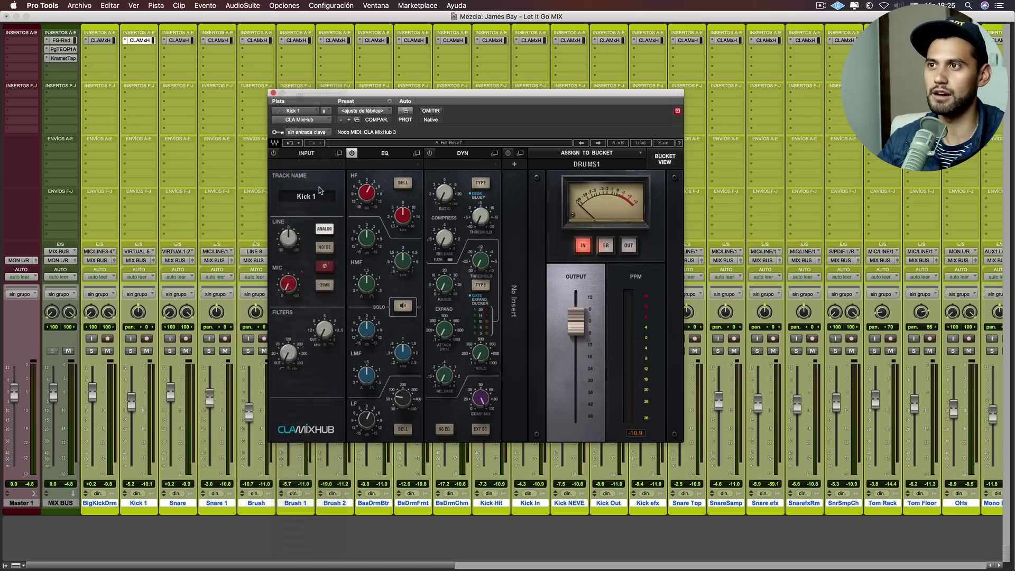
click(300, 111)
click(300, 121)
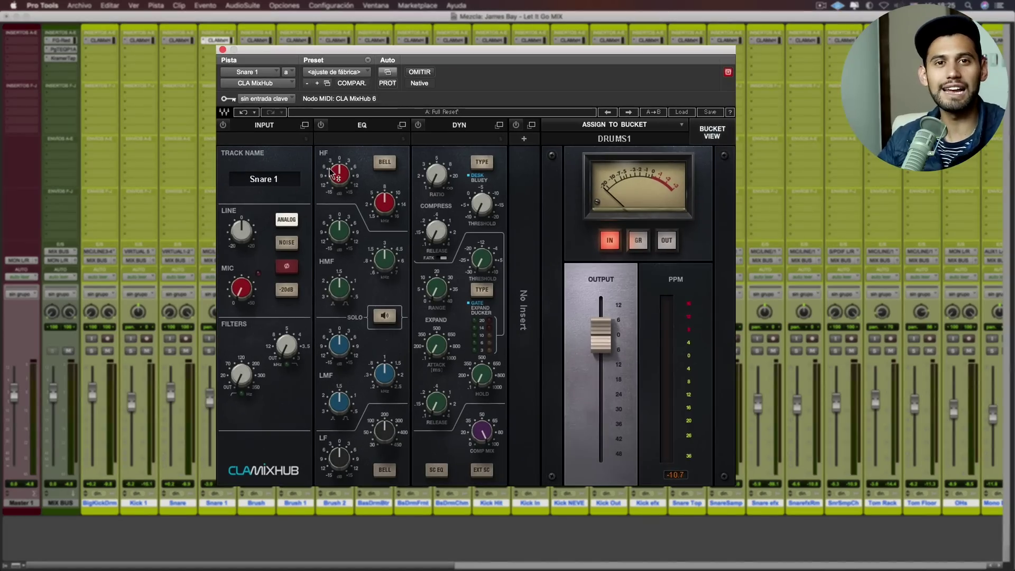
- Turn the analog noise on and back off in the Input section of the Snare 1 channel
mouse_move(332, 173)
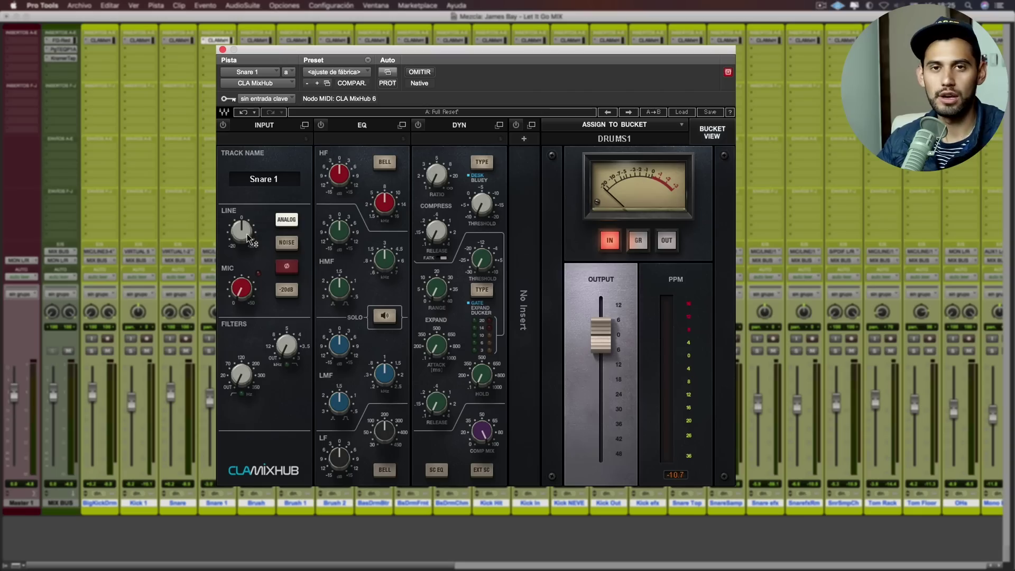
mouse_move(253, 259)
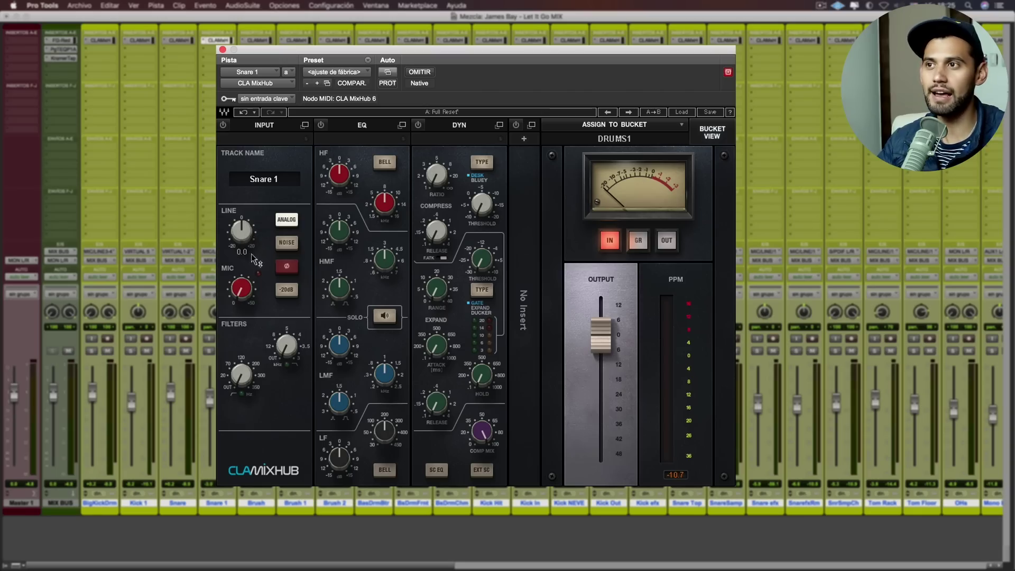
click(292, 243)
click(292, 244)
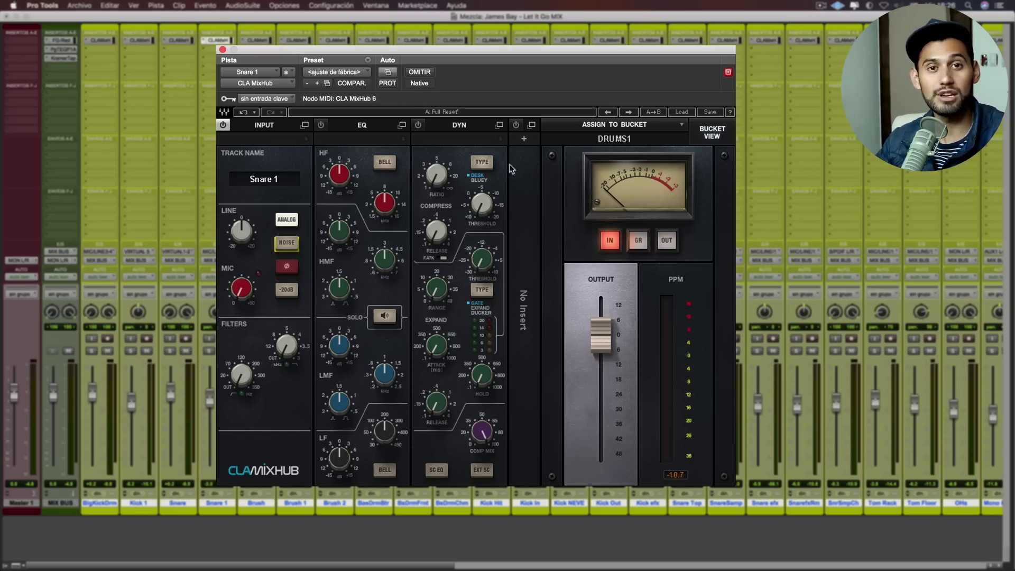
- Check the plug-in options of Snare 1's empty insert slot and move the slot between the Input and EQ sections
click(524, 138)
mouse_move(545, 179)
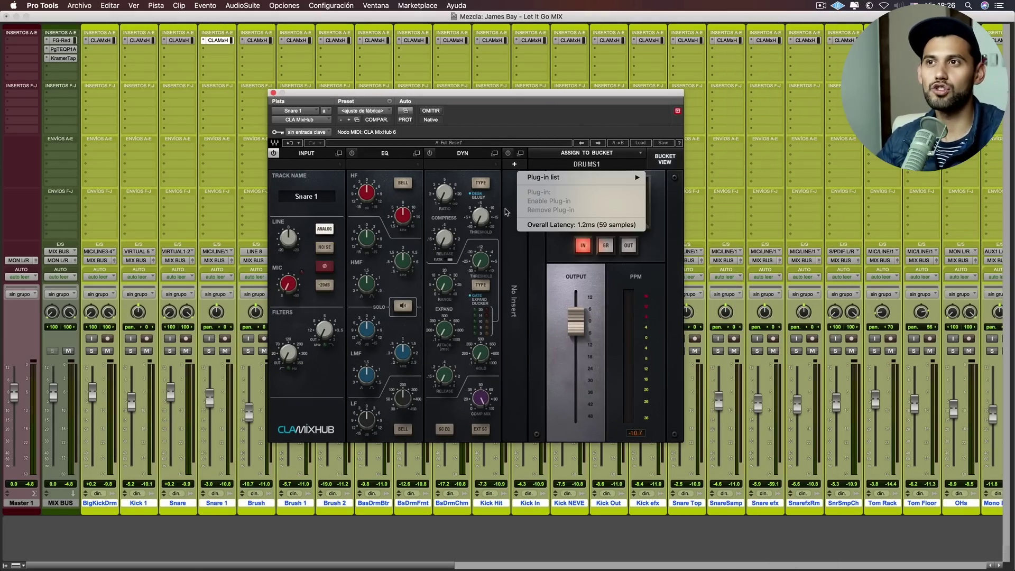
click(458, 168)
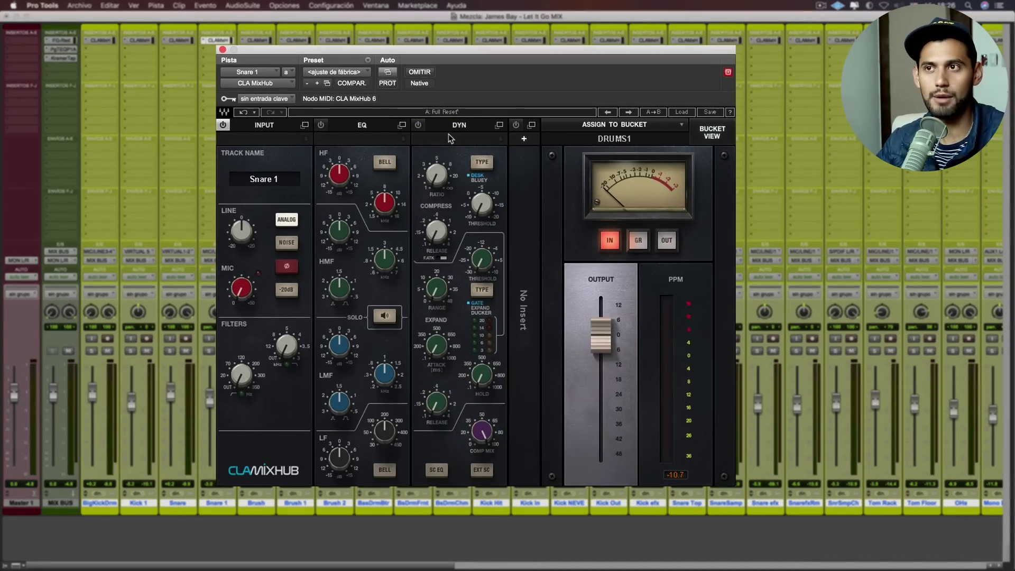
drag(456, 129, 515, 132)
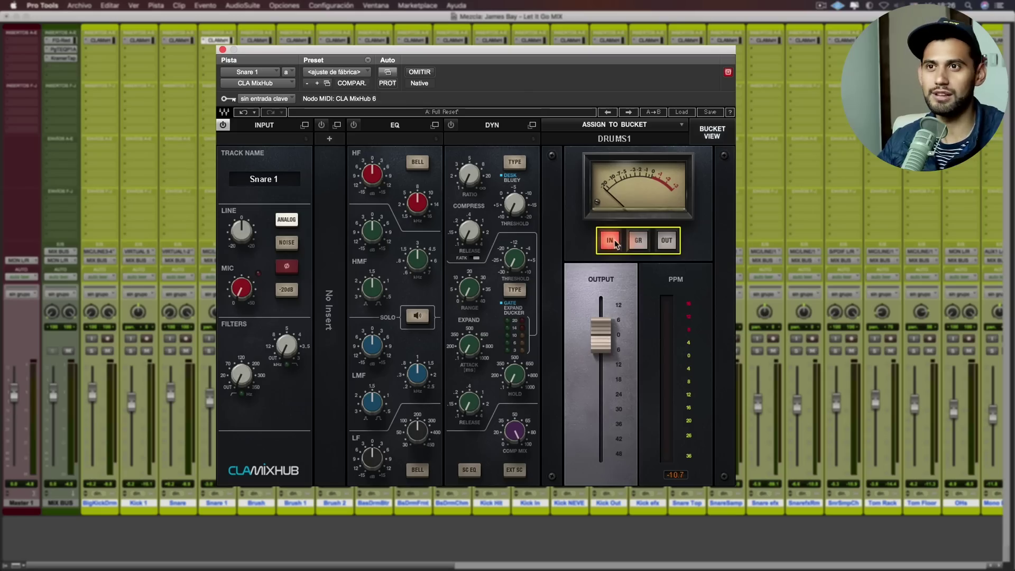
- Cycle Snare 1's VU meter through gain reduction and output readings and back to input
click(638, 241)
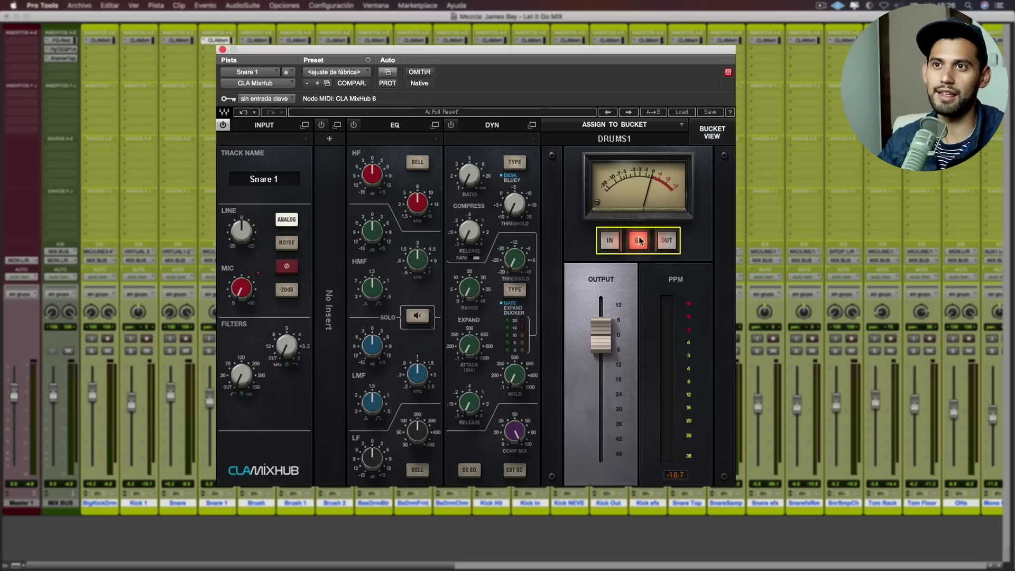
click(668, 244)
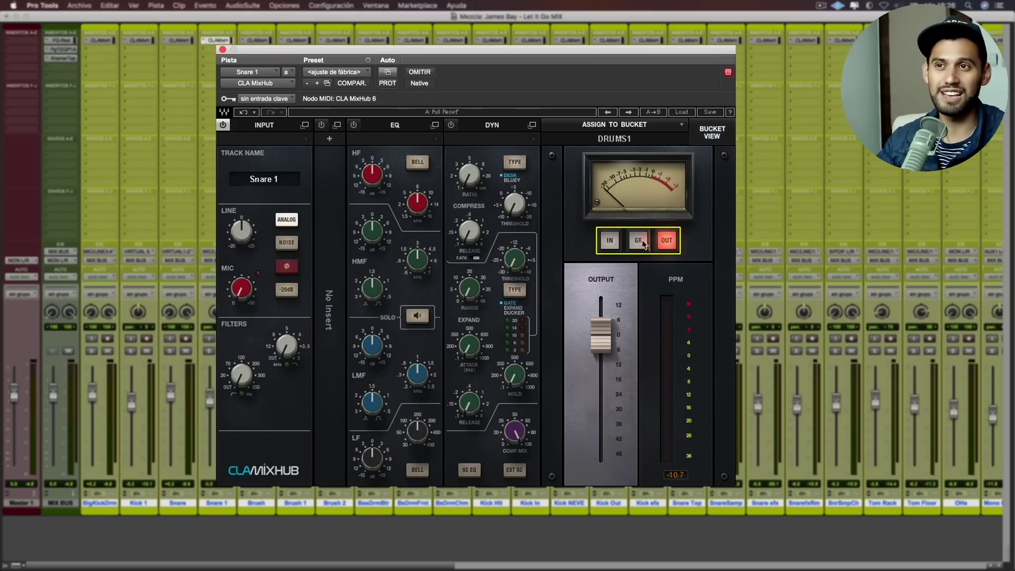
click(610, 241)
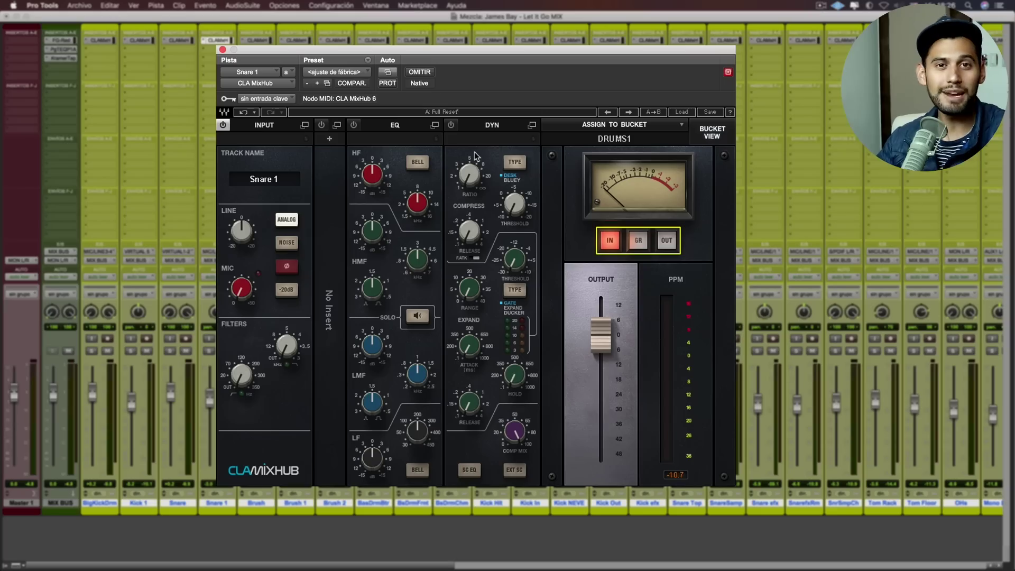
- Browse the MixHub buckets from DRUMS1 through the empty bucket 8 in bucket view and return to the Snare 1 channel view
click(713, 138)
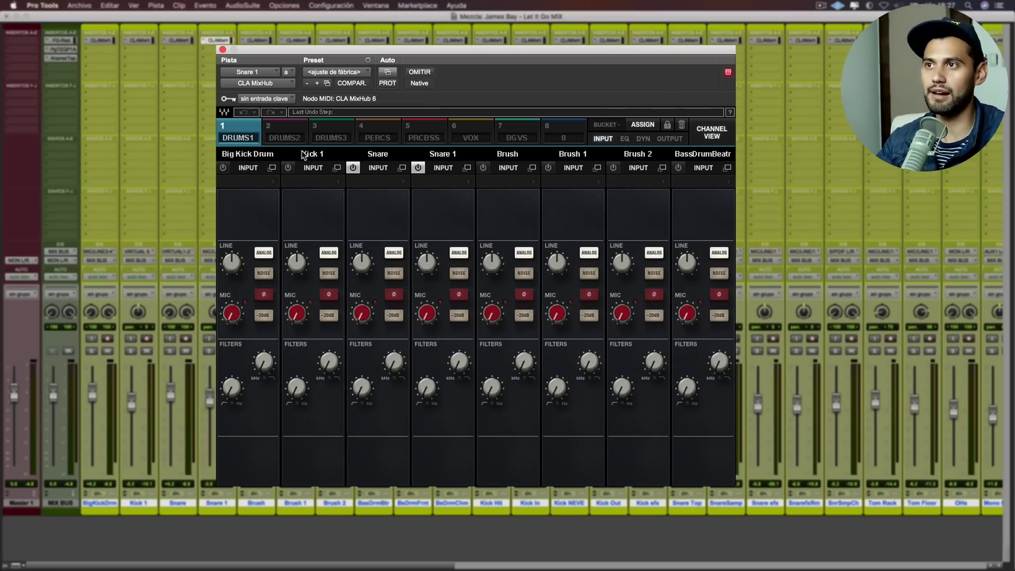
drag(306, 154, 332, 205)
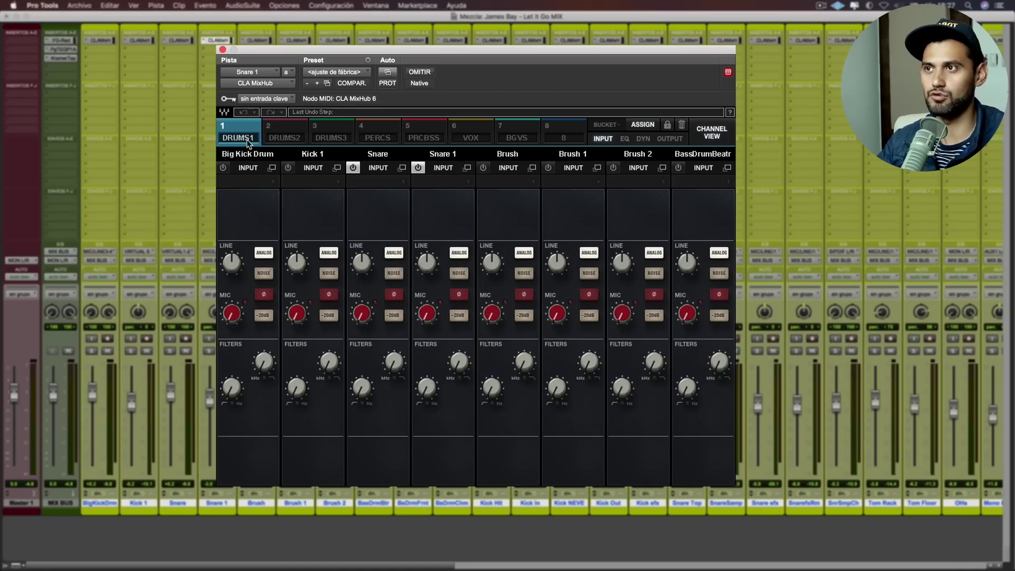
click(284, 130)
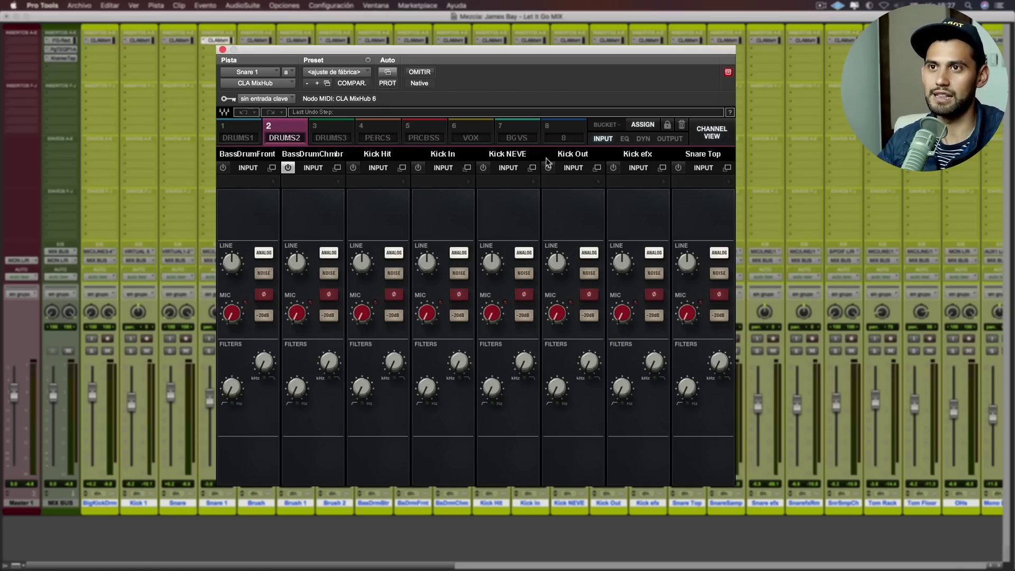
click(339, 134)
click(382, 135)
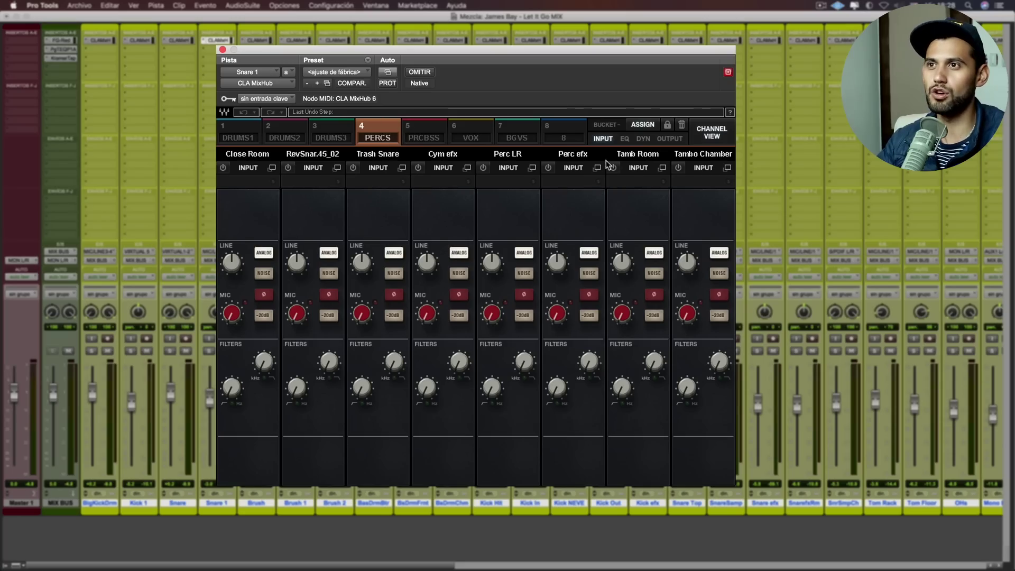
click(443, 132)
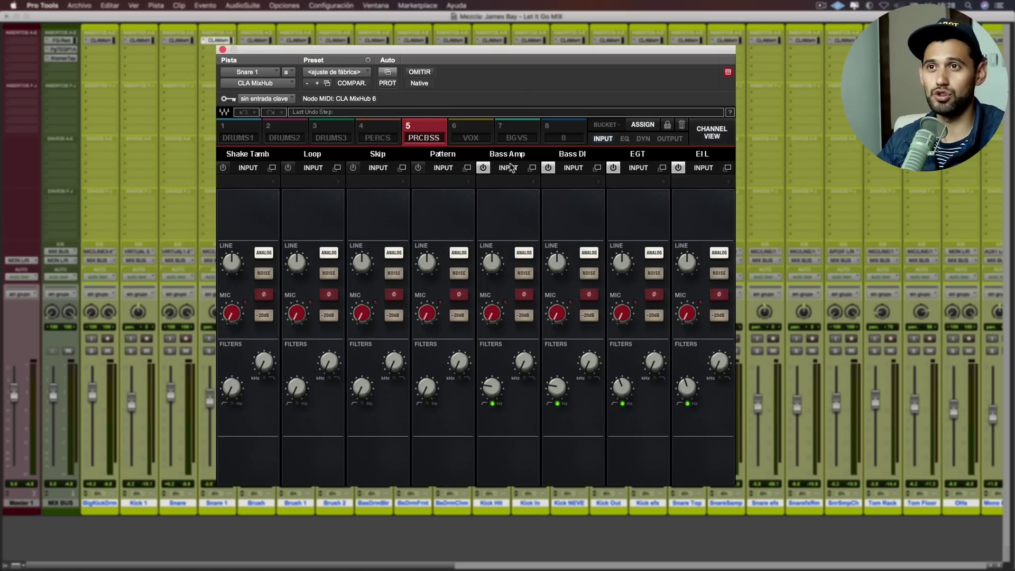
click(478, 128)
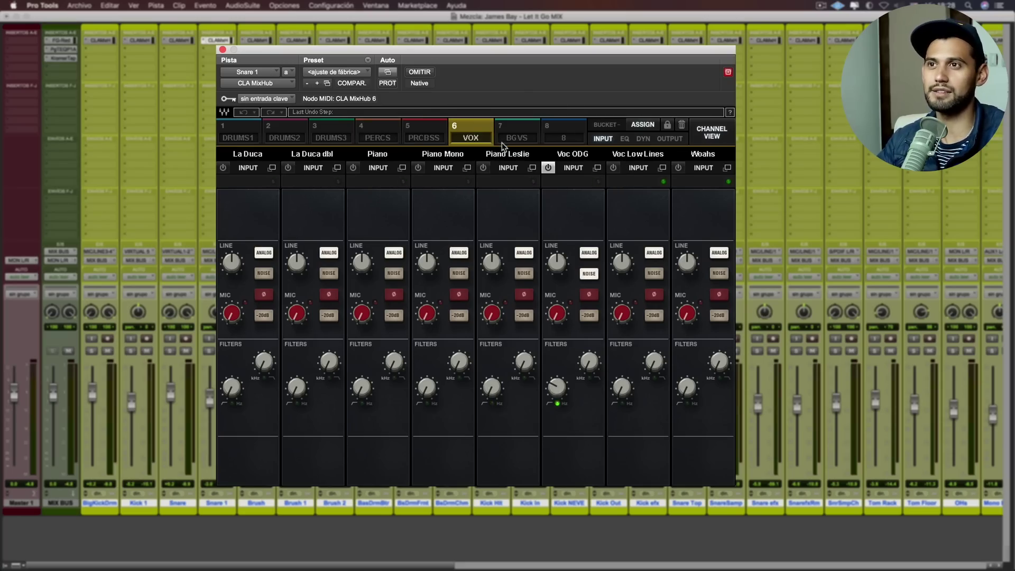
click(509, 128)
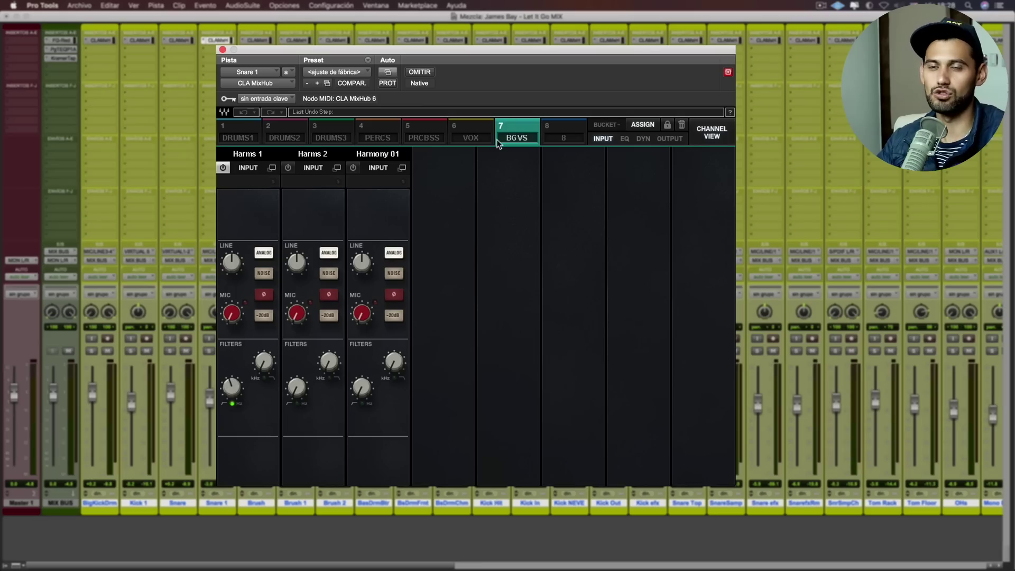
click(570, 133)
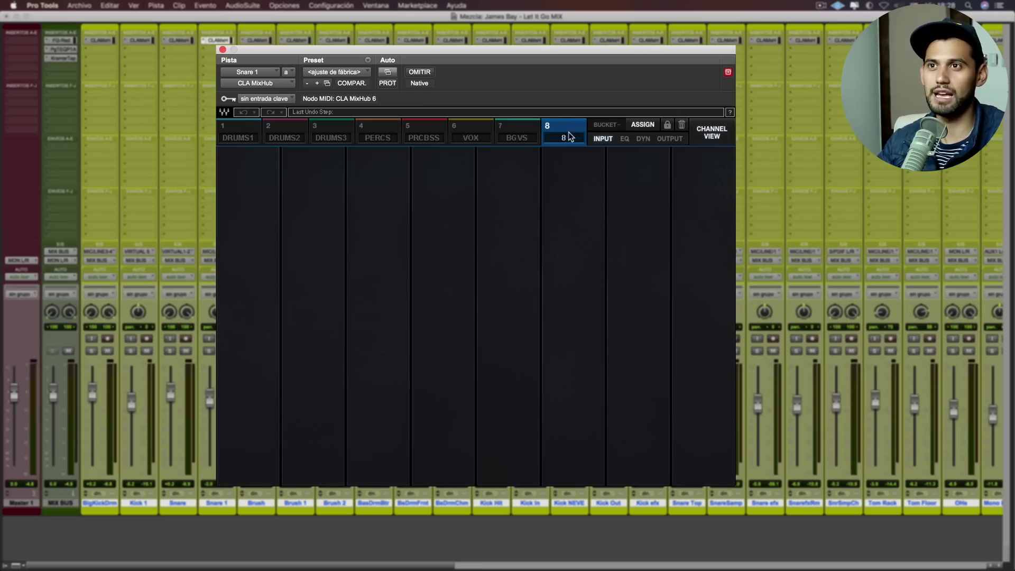
click(525, 126)
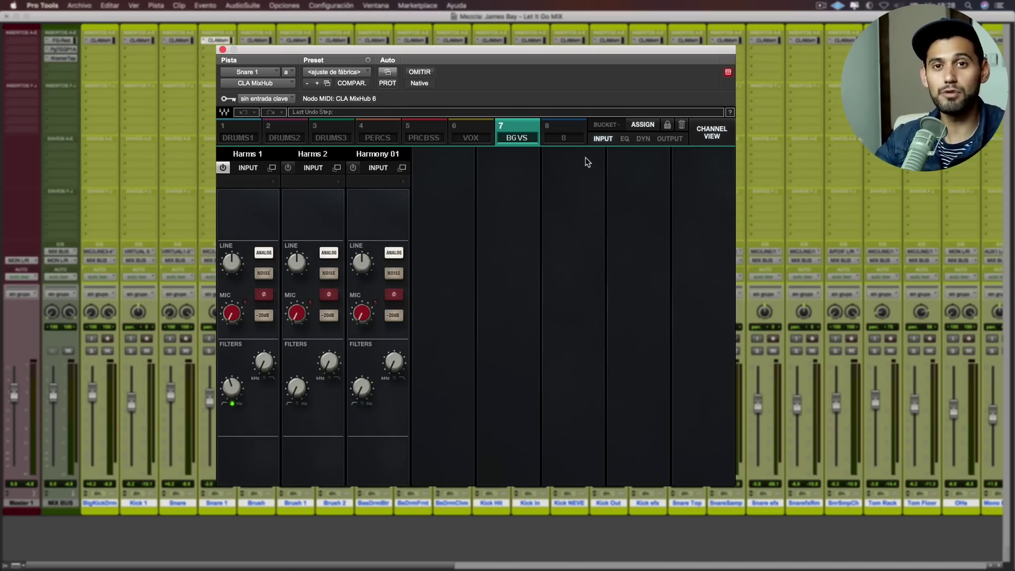
click(705, 133)
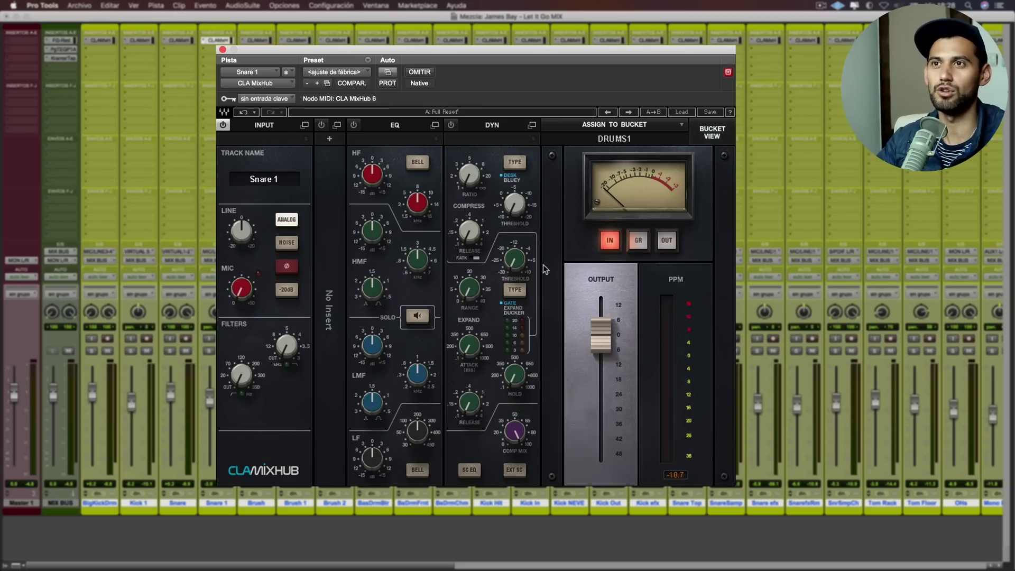
- Show the DRUMS1 bucket, go through its input, EQ, dynamics and output sections, and play the mix to watch the channel meters
click(709, 132)
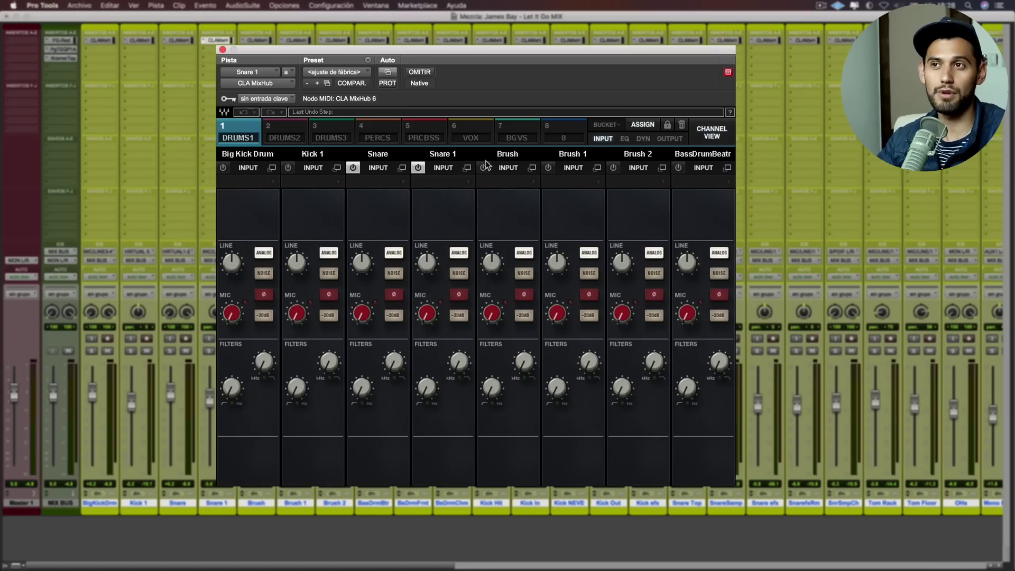
click(625, 139)
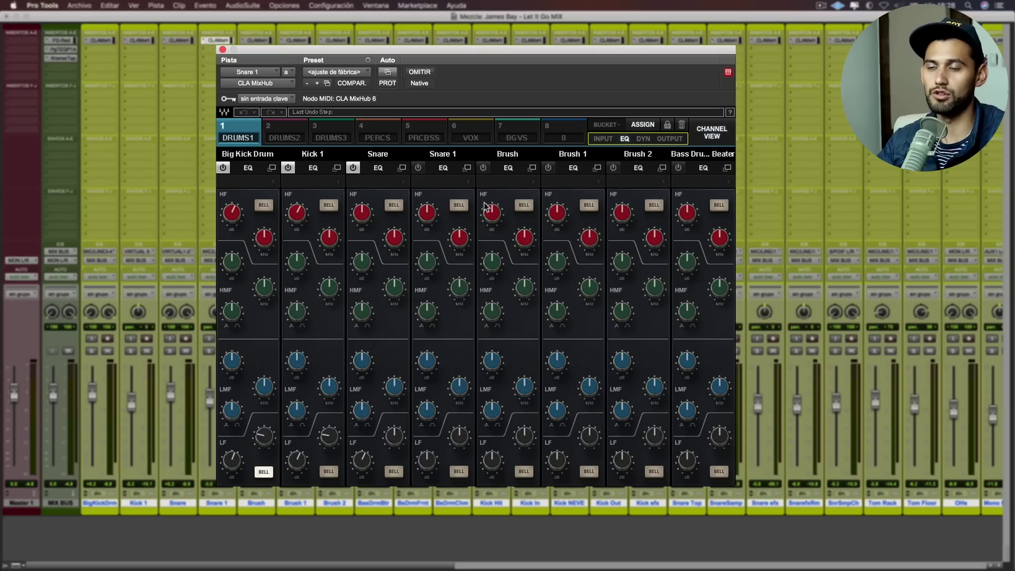
click(644, 139)
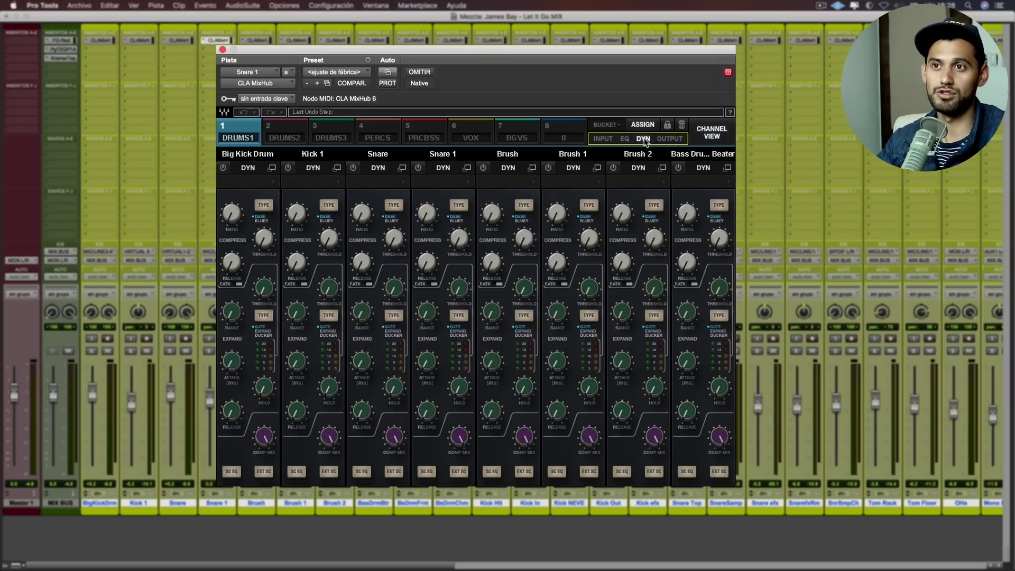
click(670, 139)
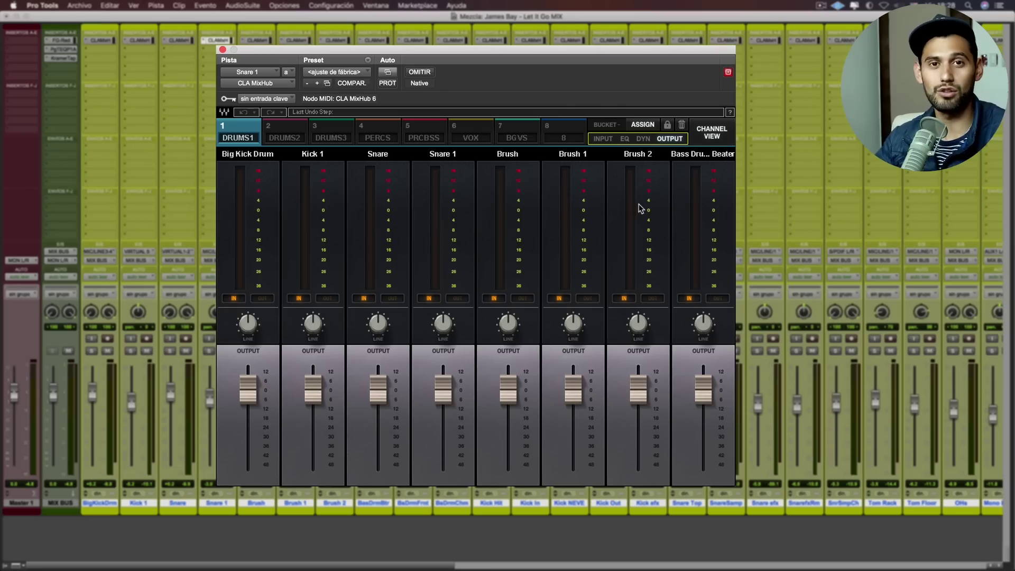
key(space)
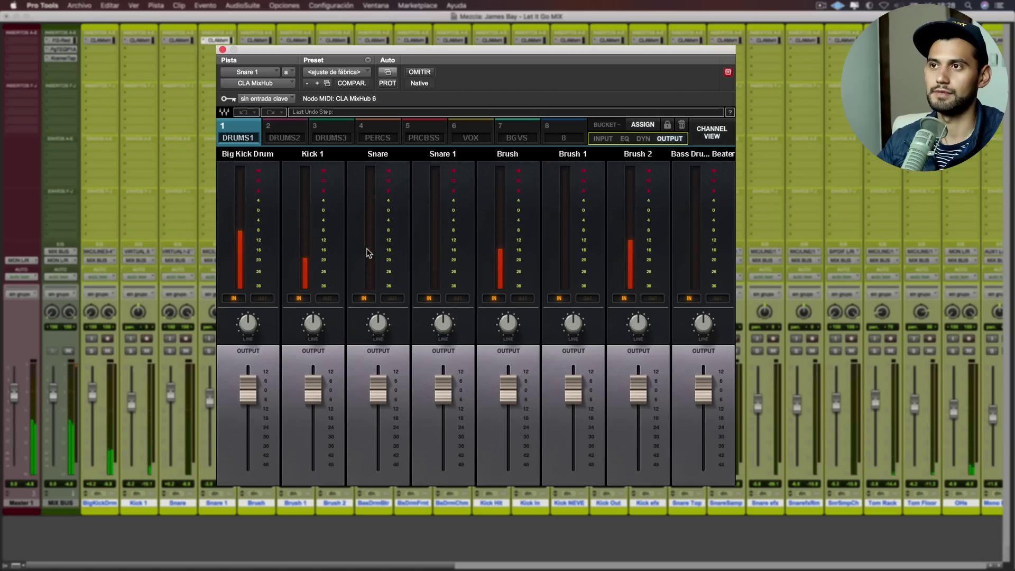
- Solo the Big Kick Drum track, try lowering its output fader in the DRUMS1 bucket and reset the fader to its default
click(92, 351)
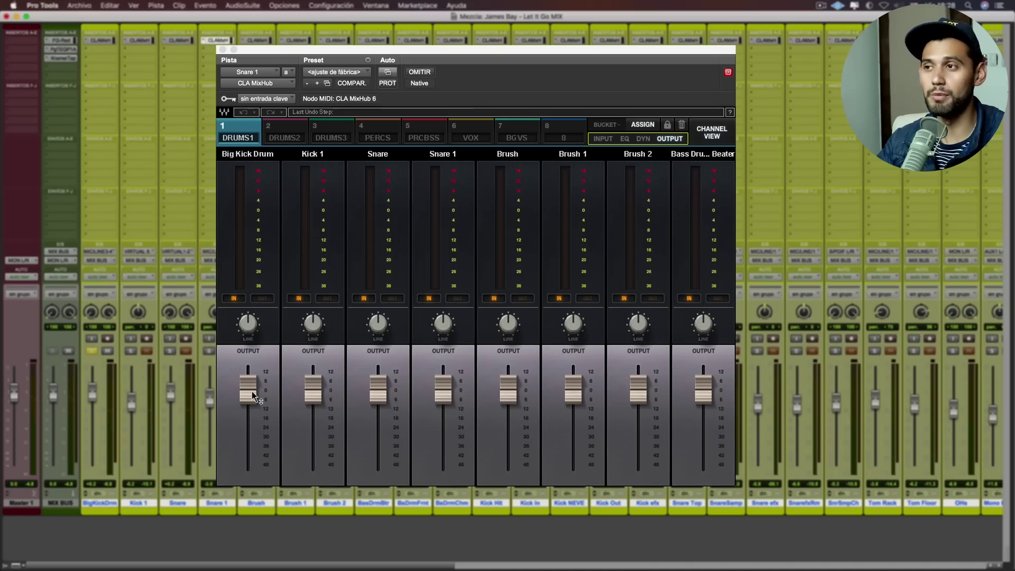
mouse_move(253, 397)
mouse_down()
mouse_move(254, 472)
mouse_move(248, 392)
mouse_up()
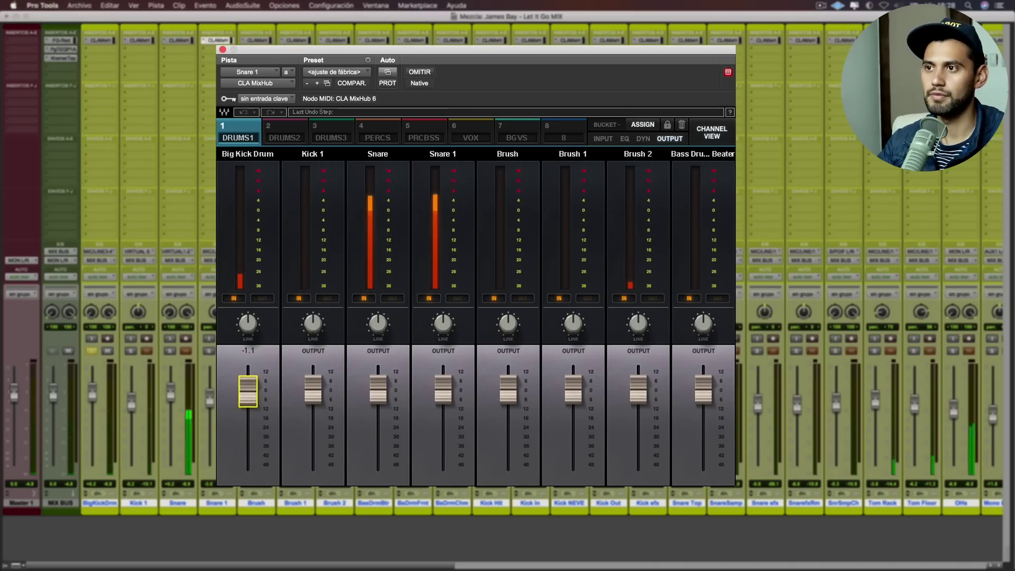
alt+click(249, 396)
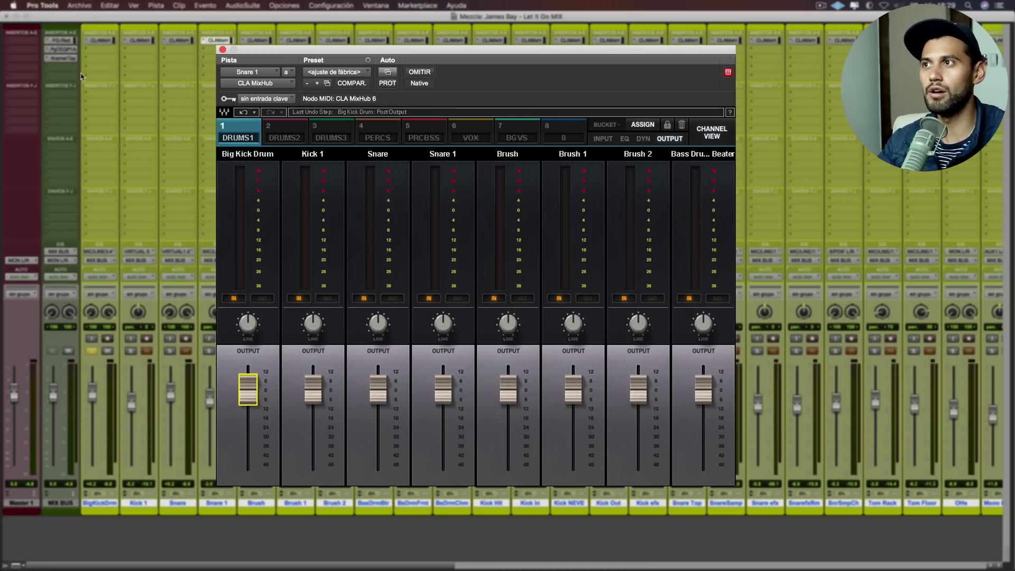
- Open MixHub from the Big Kick Drum track, check its bucket assignment options in channel view and return to bucket view
click(105, 40)
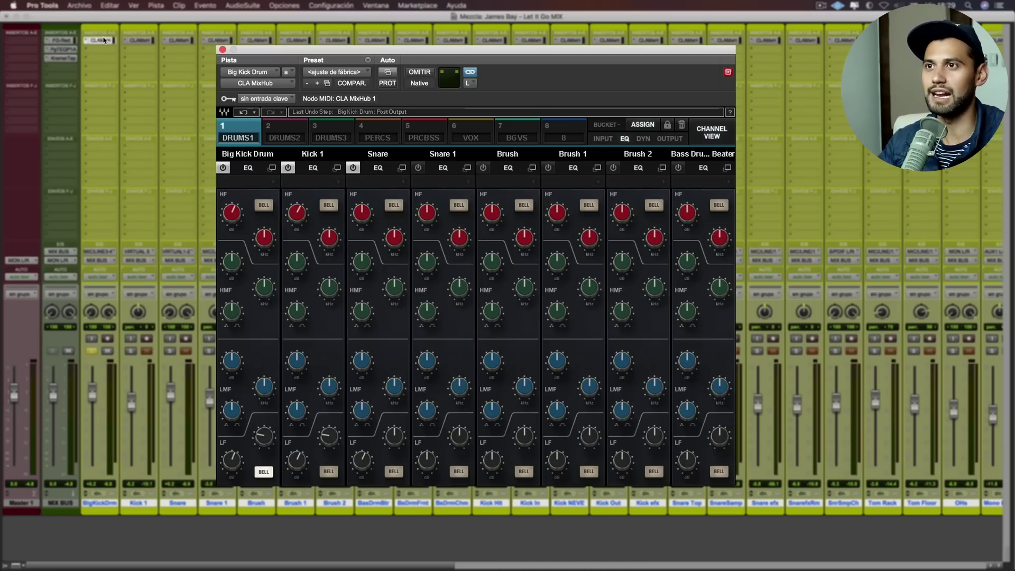
click(703, 133)
click(633, 130)
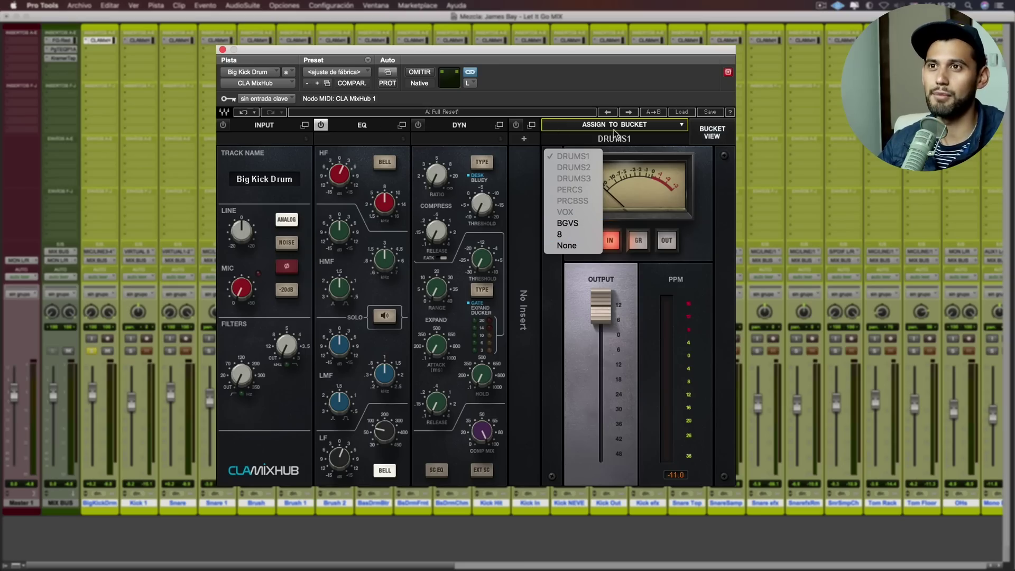
click(634, 139)
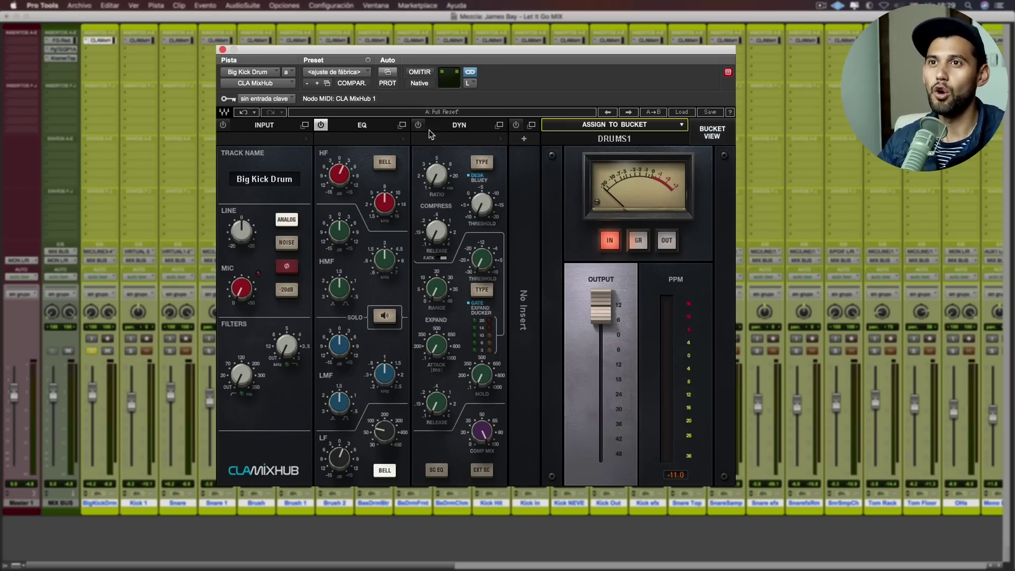
click(709, 135)
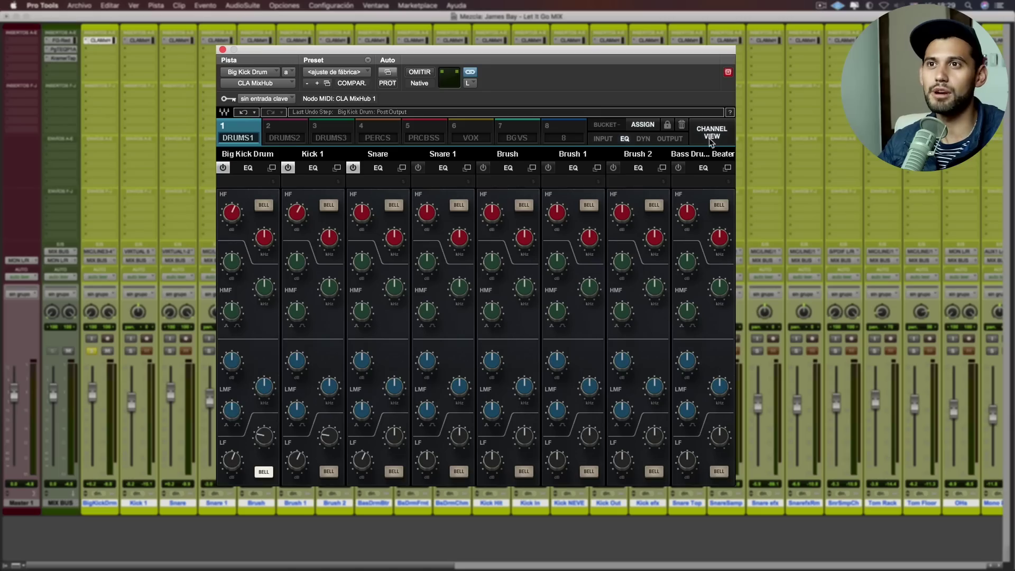
- Remove Snare 1 from the DRUMS1 bucket in the channel assignment list and add it back
click(643, 125)
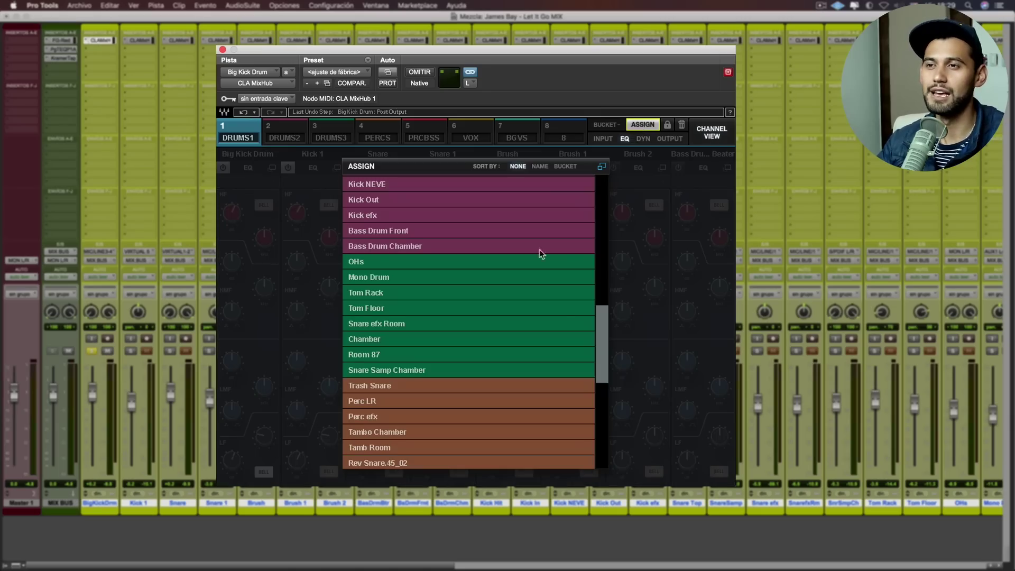
drag(600, 344, 594, 276)
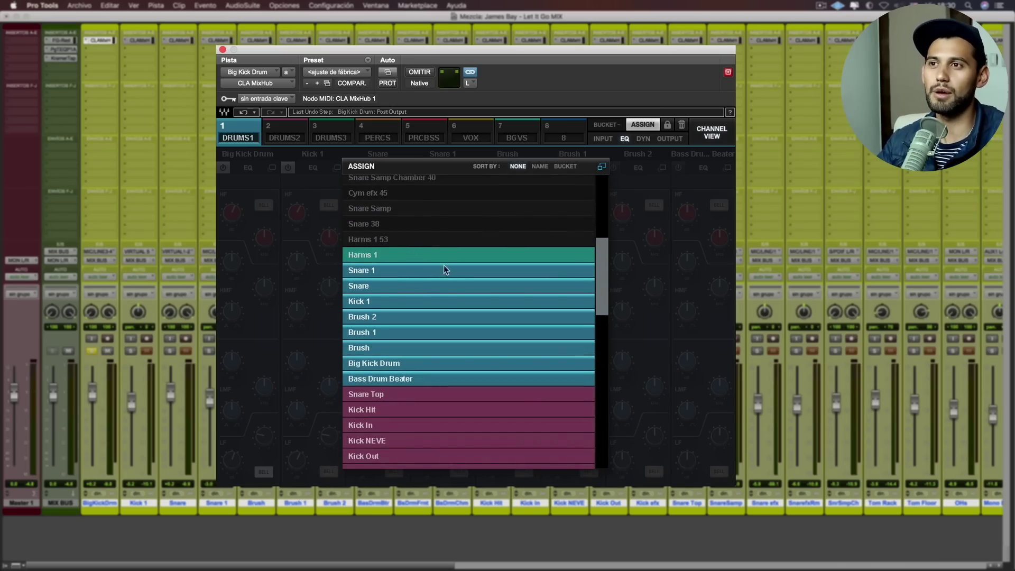
click(387, 270)
click(386, 271)
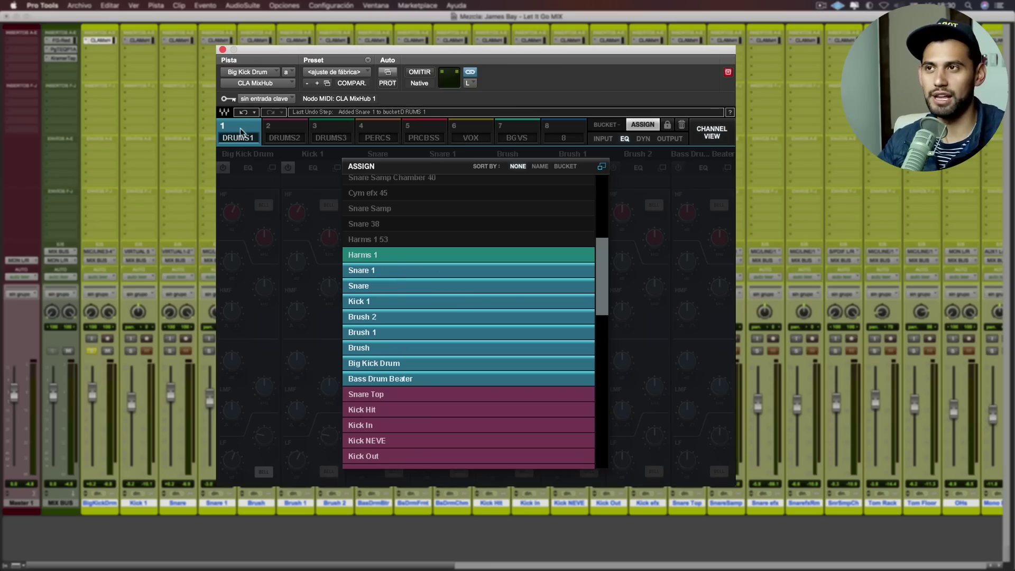
- Check which channels are assigned to DRUMS2 and DRUMS3 in the assignment list, and return to the Big Kick Drum channel view
click(272, 131)
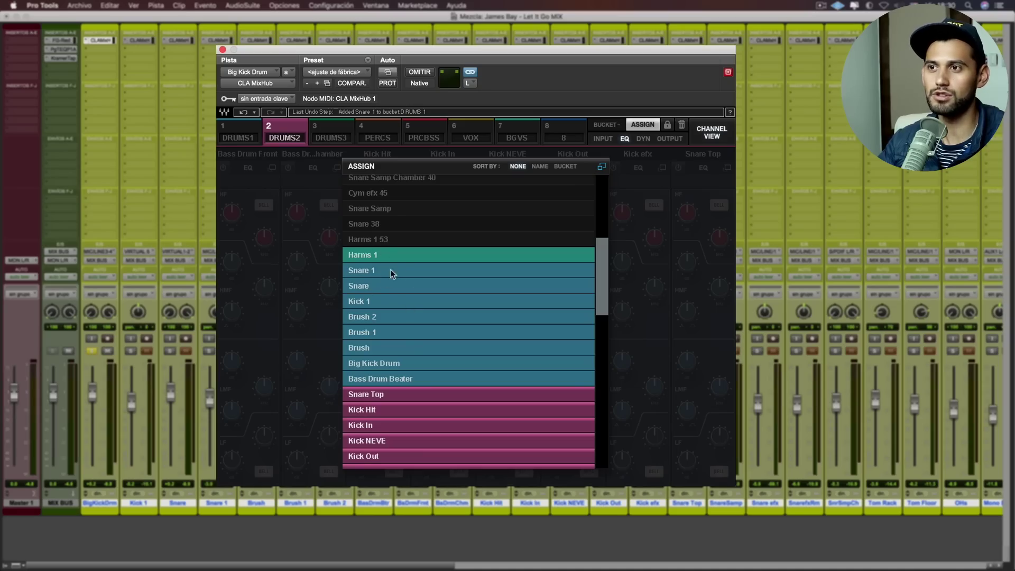
click(341, 139)
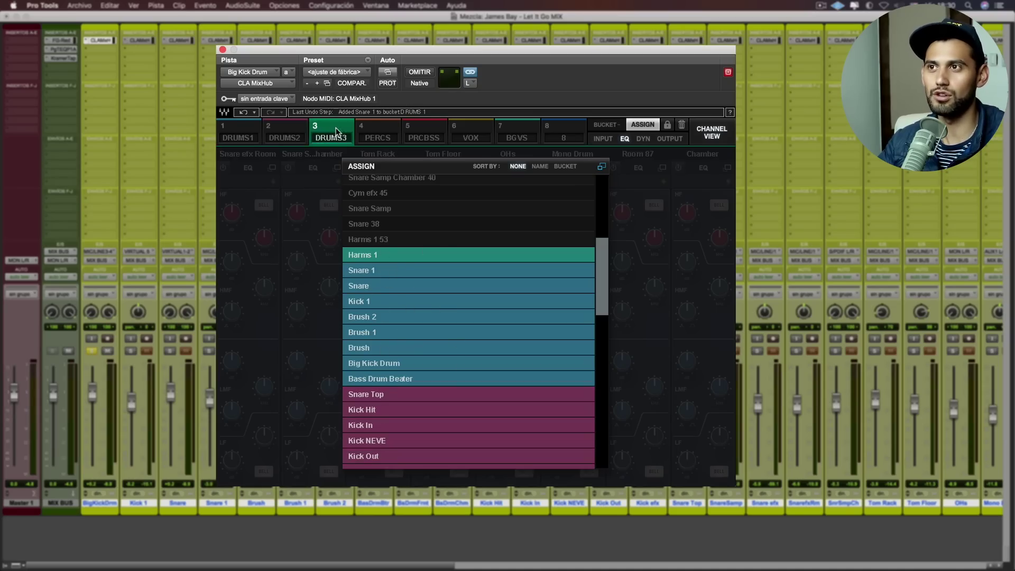
click(373, 128)
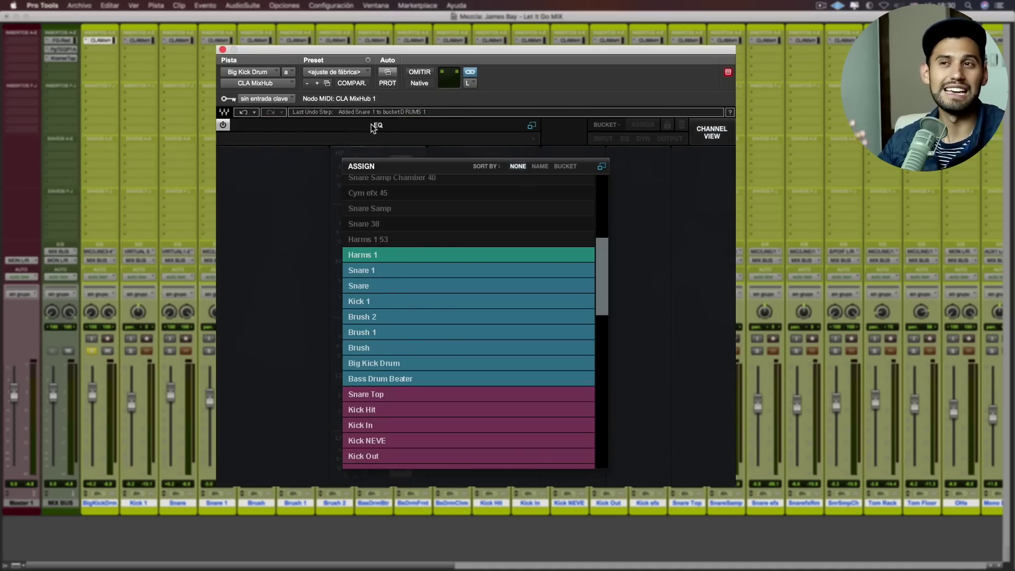
click(709, 136)
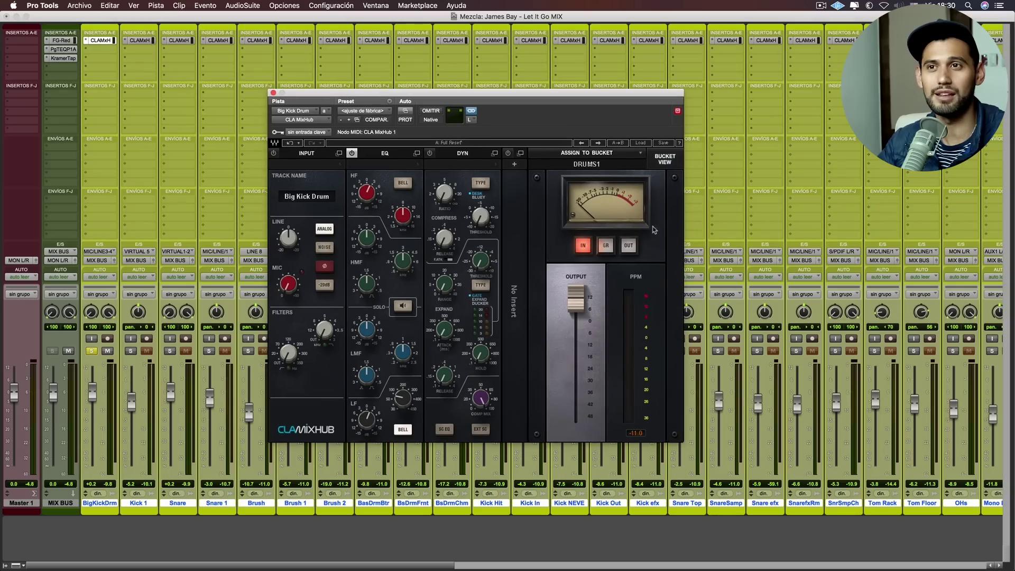
- Shift the plug-in window slightly, show the DRUMS1 bucket and look across all mixer tracks that carry MixHub
drag(526, 98, 510, 98)
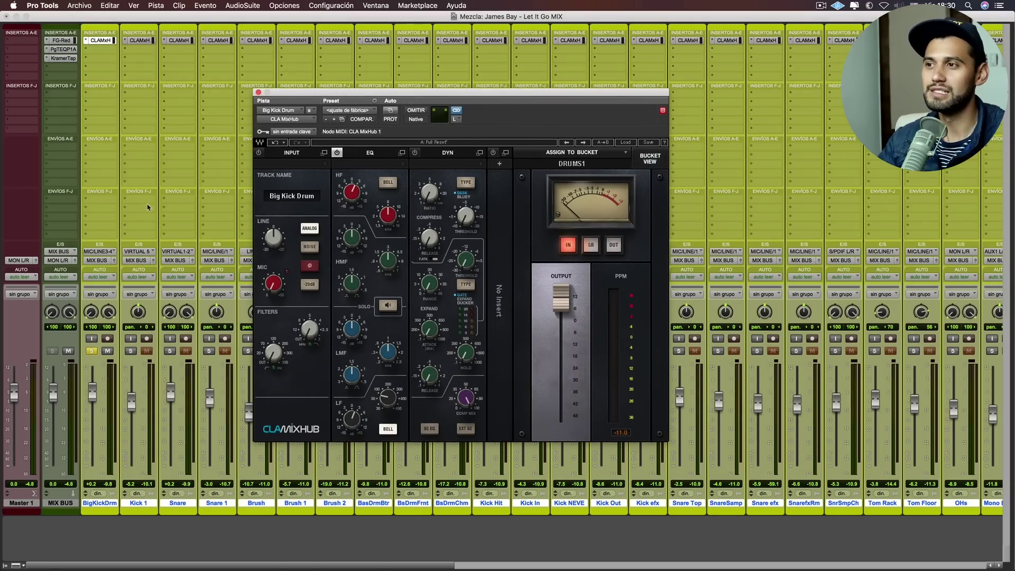
click(650, 160)
scroll(195, 230, right, 10)
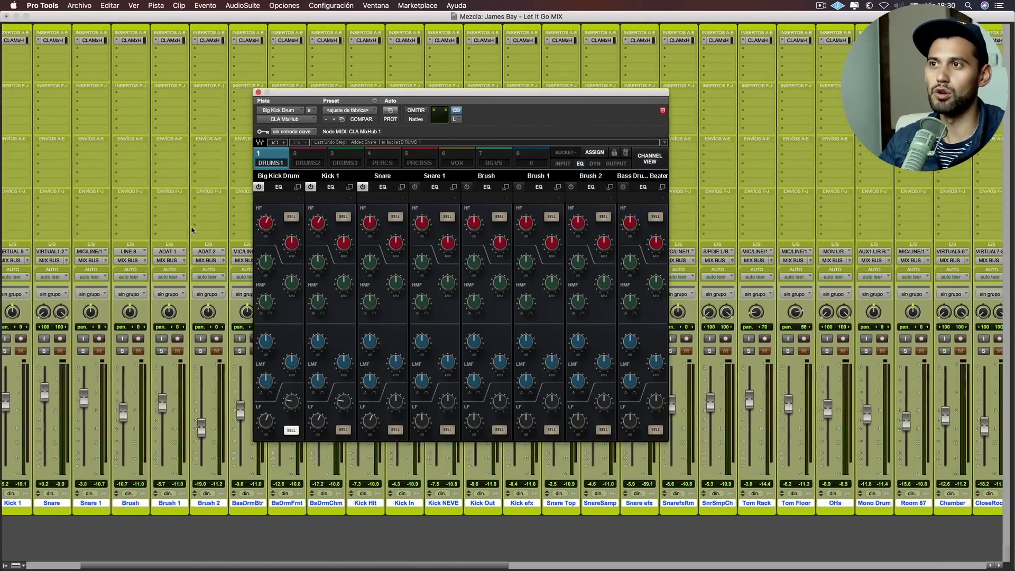
scroll(193, 230, right, 10)
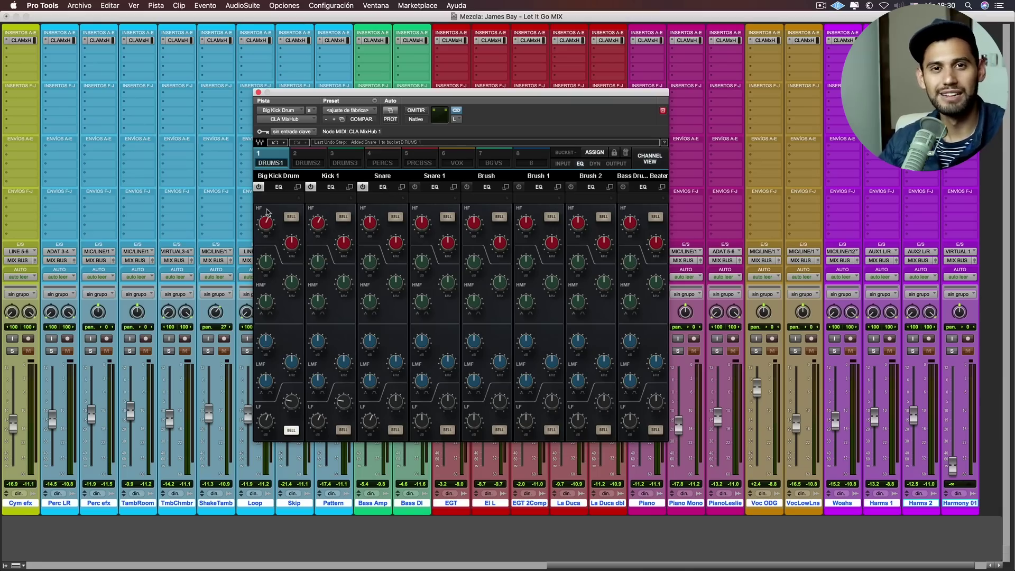
scroll(92, 246, left, 20)
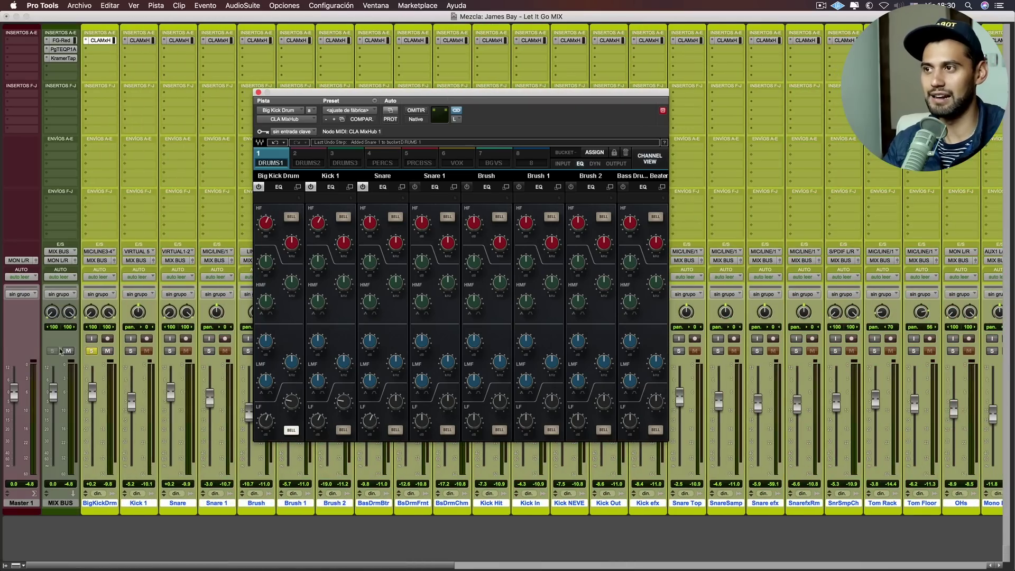
- Unsolo the Big Kick Drum track and bring the percussion, bass and guitar tracks of the mixer into view
click(90, 352)
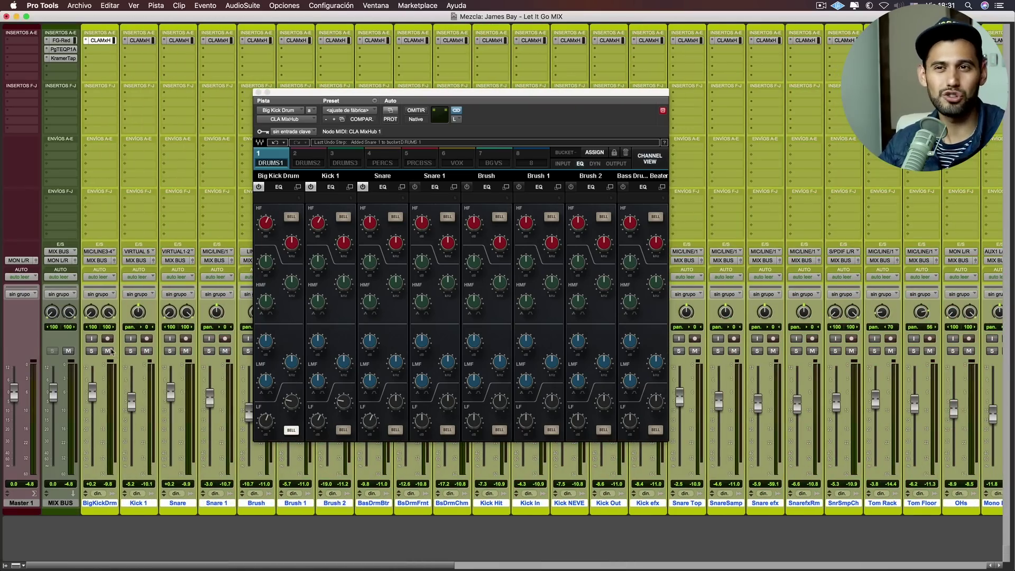
scroll(112, 352, right, 15)
scroll(110, 349, right, 8)
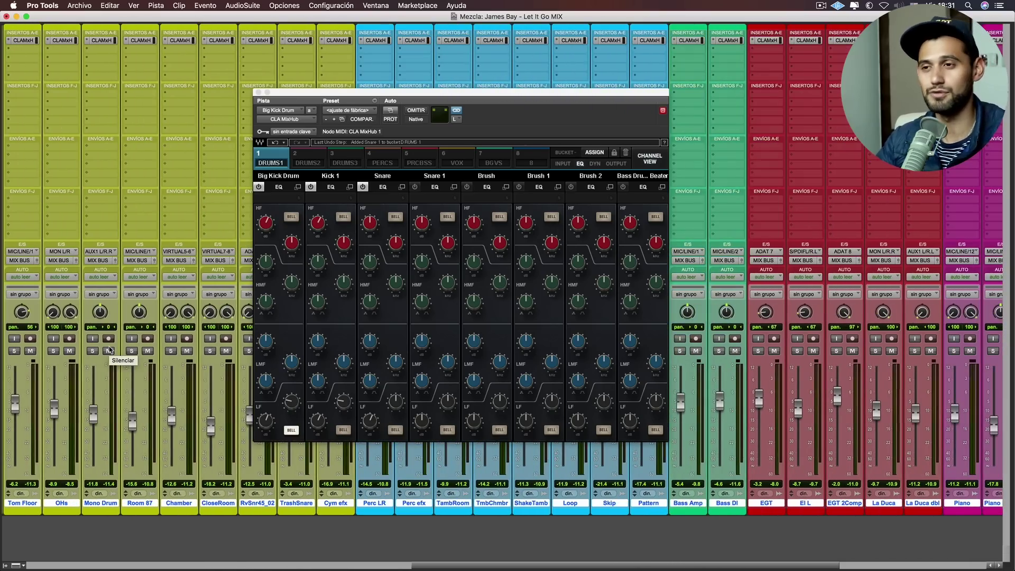
- Play the full mix and lower Big Kick Drum's output fader to about 0 in channel view
key(space)
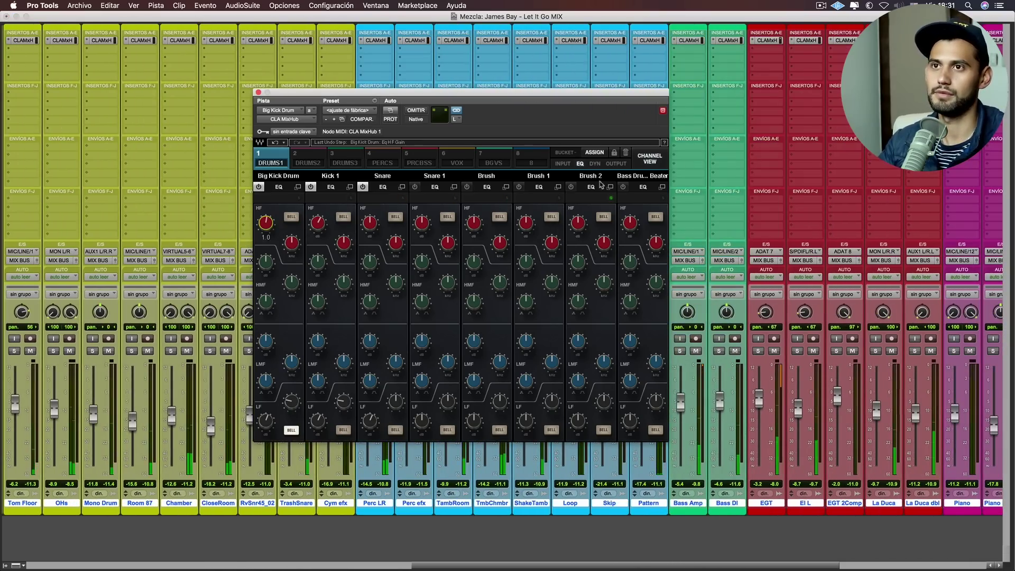
click(650, 158)
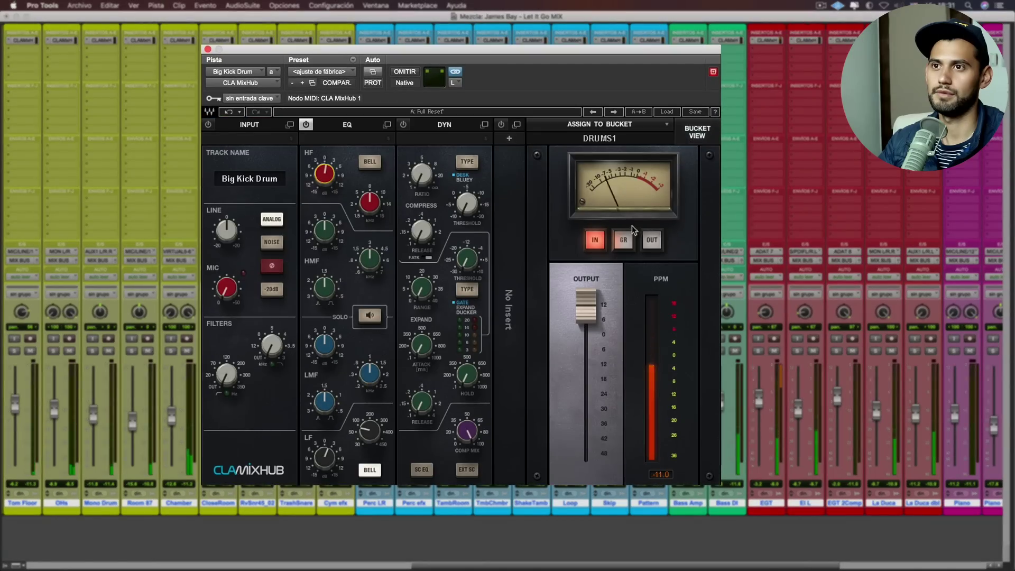
drag(586, 306, 585, 338)
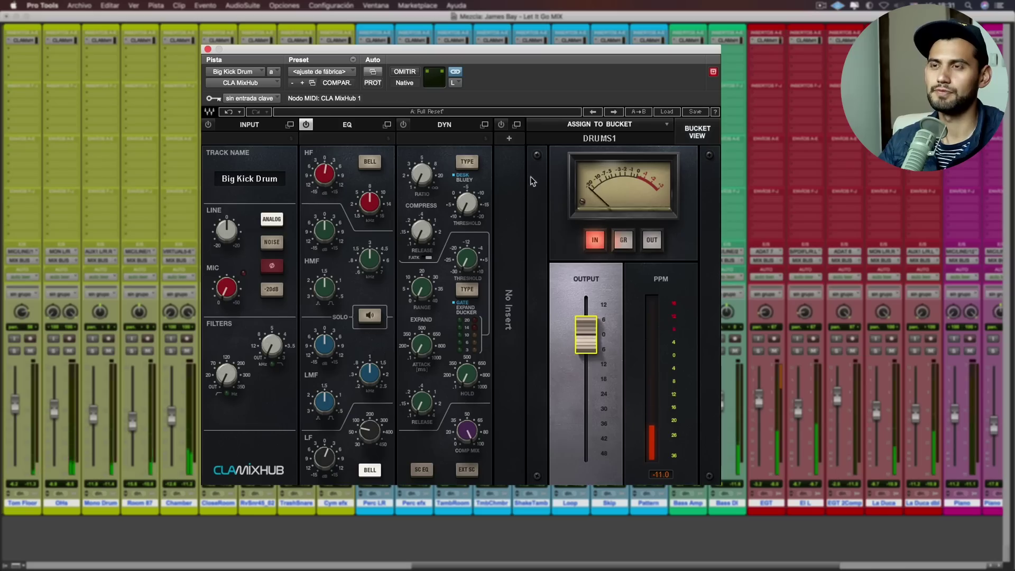
- Switch Big Kick Drum's compressor type to Bluey and point out the compressor's mix control
mouse_move(414, 170)
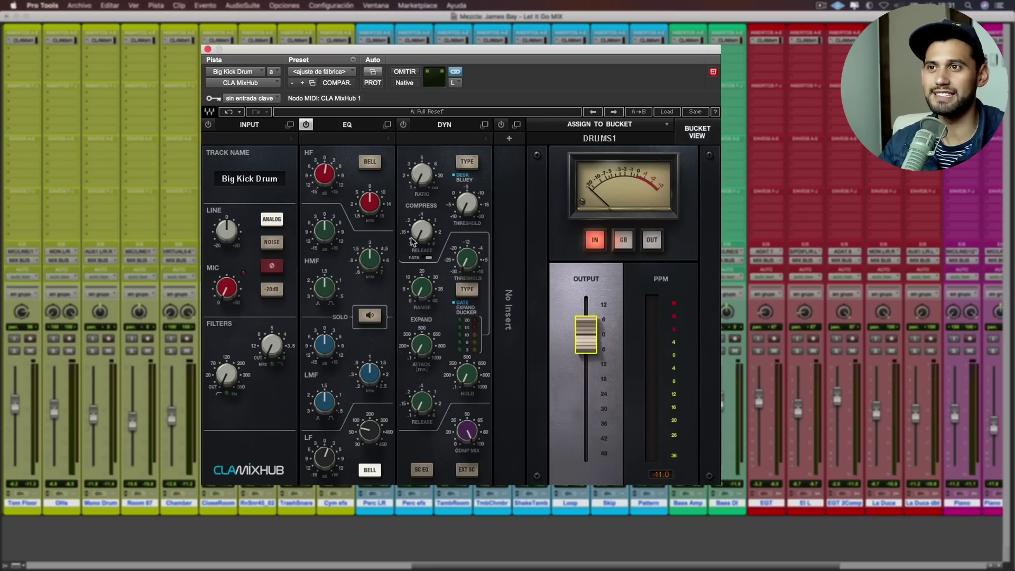
click(466, 162)
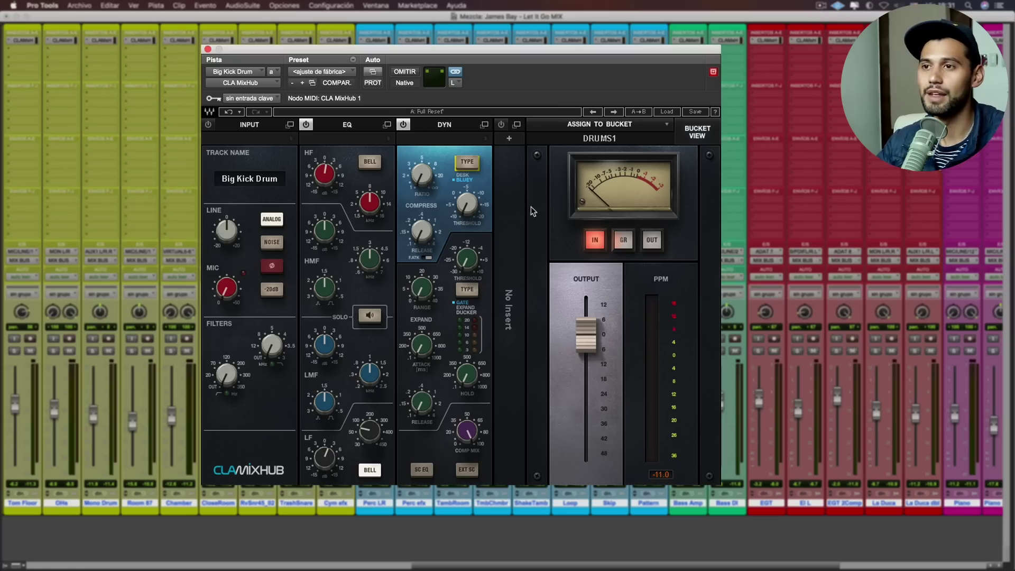
click(469, 437)
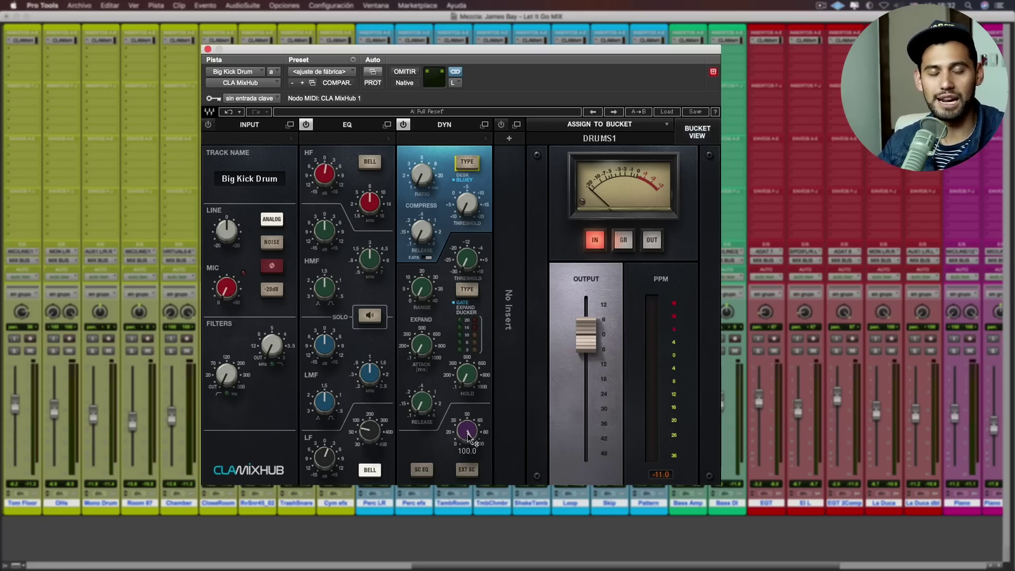